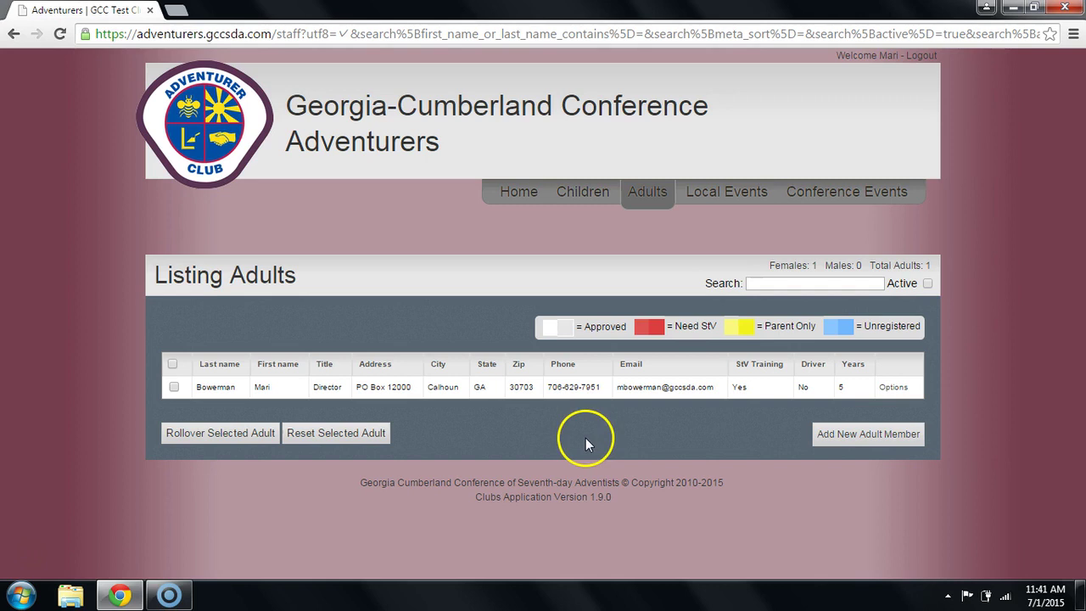
# Start a new adult member from below the adults table, leaving the existing member's actions unused.
pyautogui.click(900, 388)
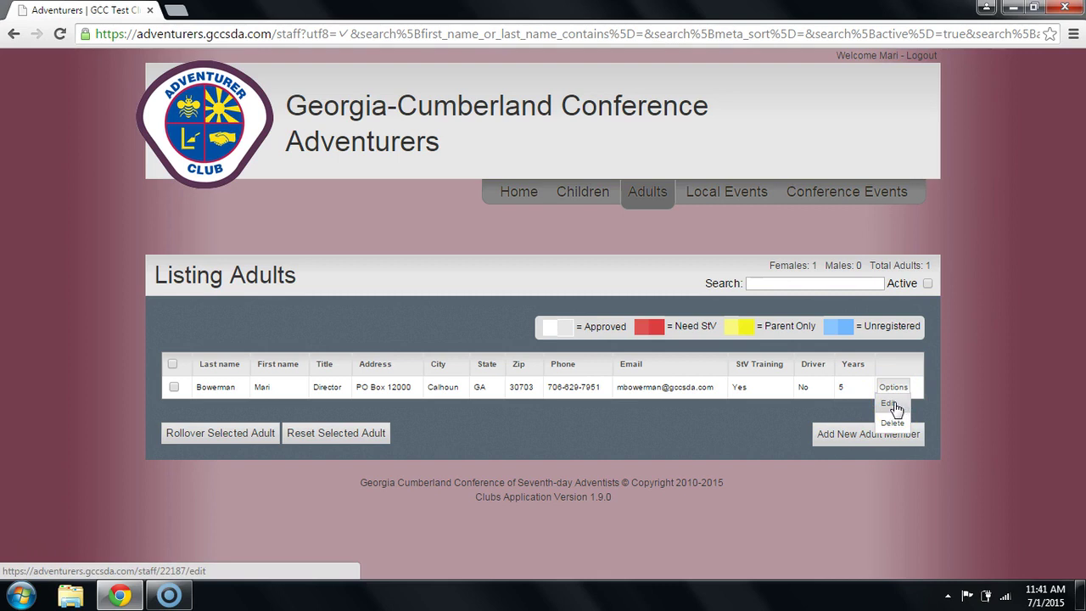
pyautogui.click(793, 443)
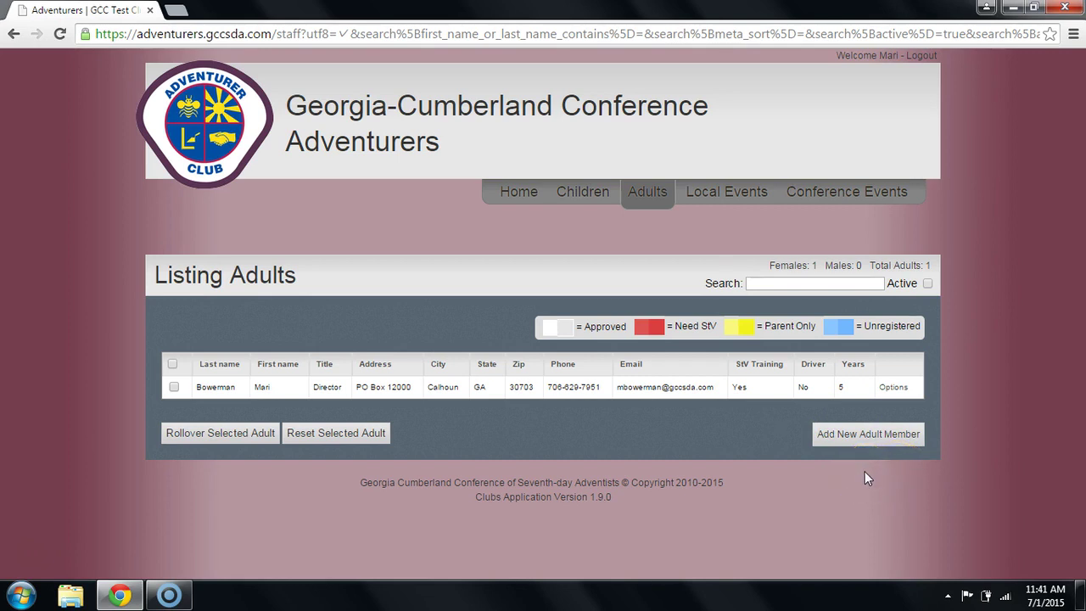
pyautogui.click(868, 442)
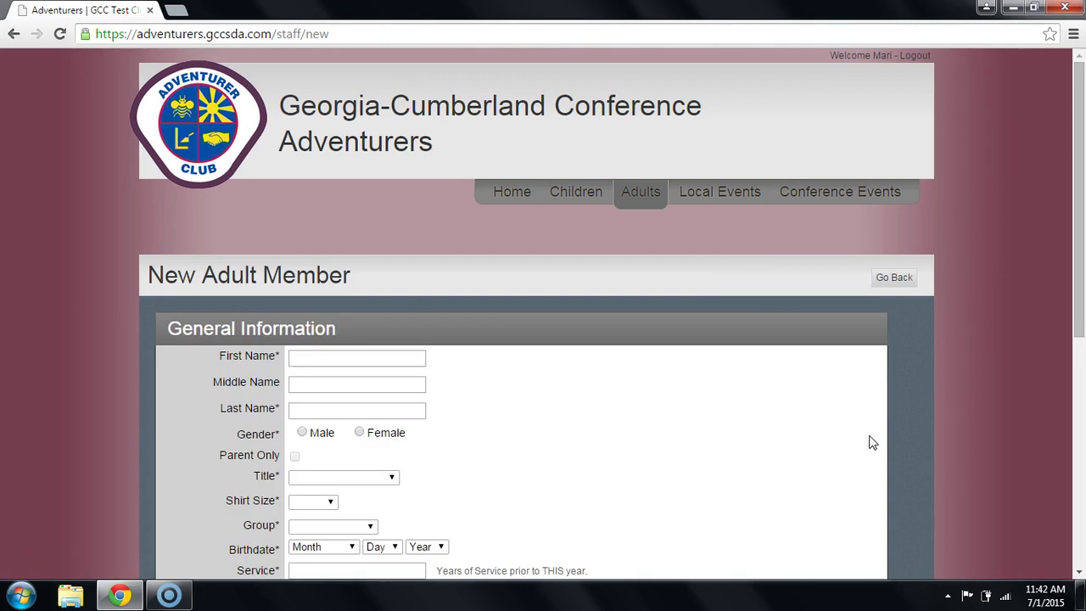
pyautogui.click(815, 442)
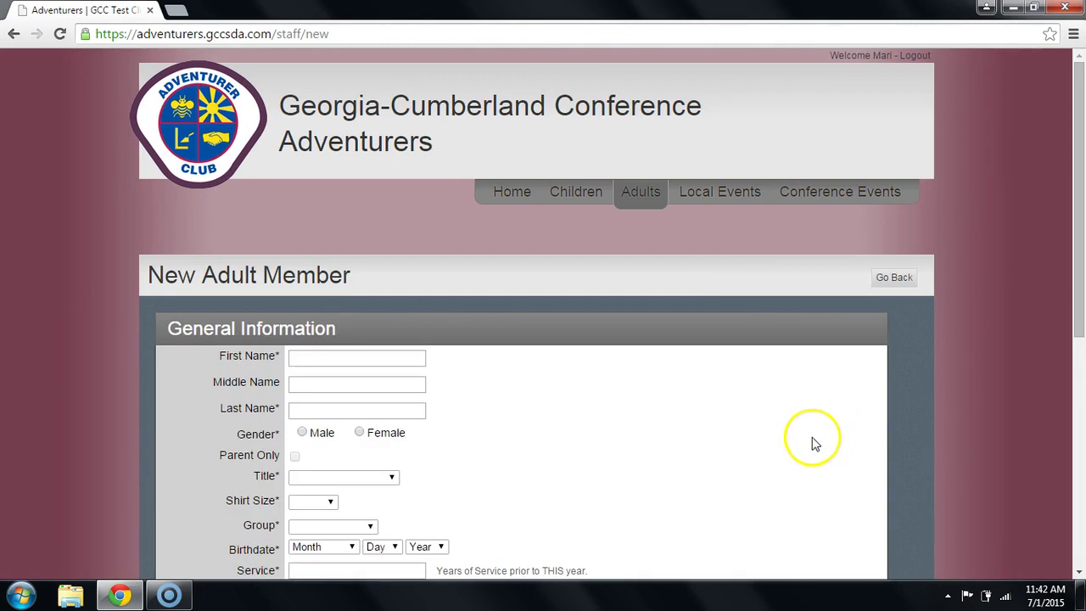
# Enter the new adult's first and last name and mark the gender as Female.
pyautogui.scroll(-2, 812, 444)
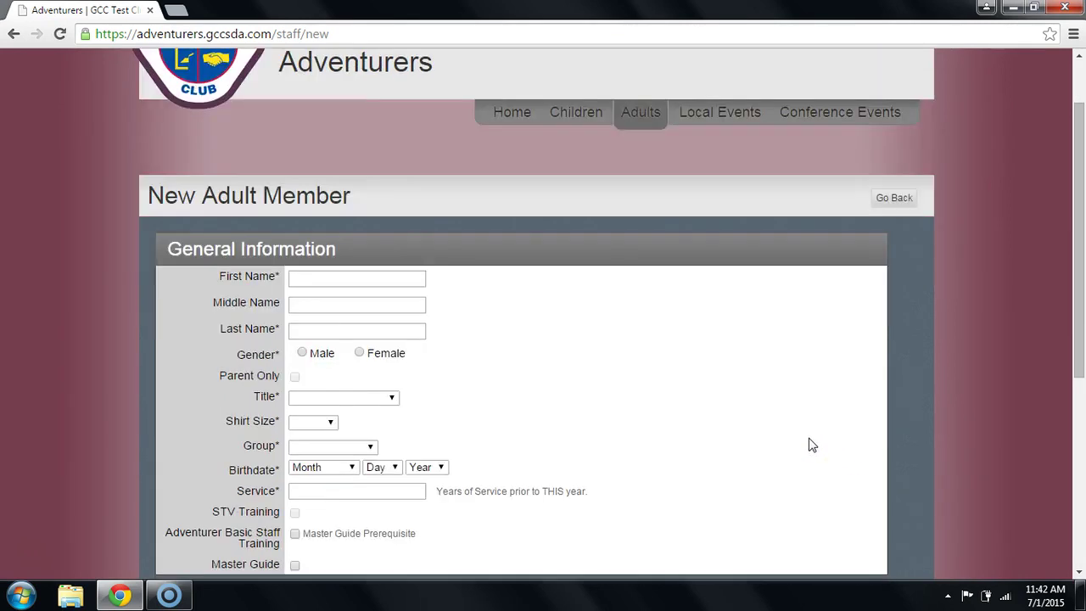
pyautogui.moveTo(751, 448); pyautogui.dragTo(642, 395)
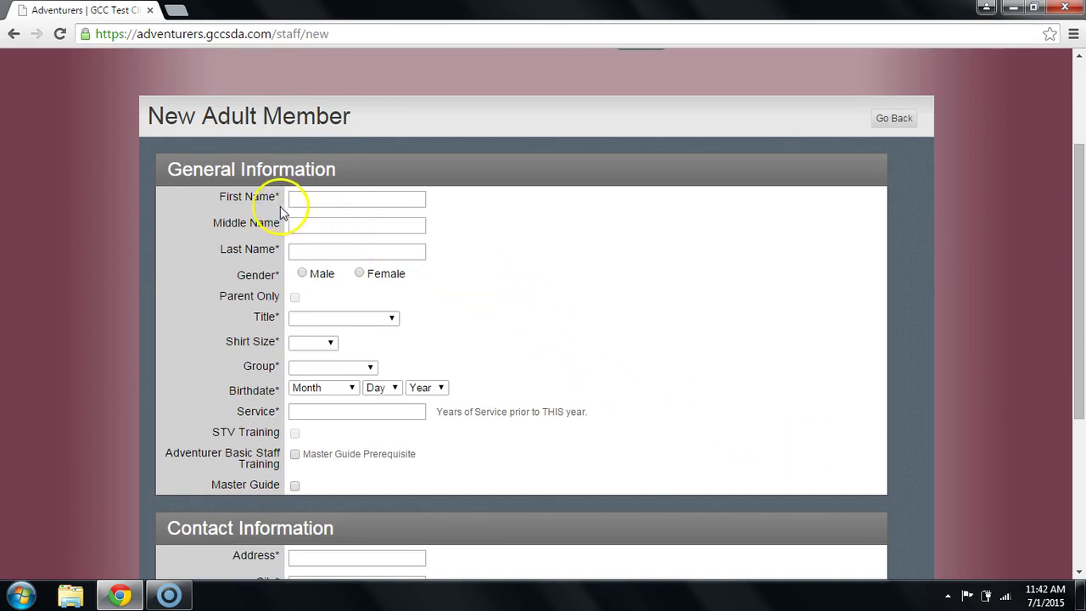
pyautogui.moveTo(275, 200)
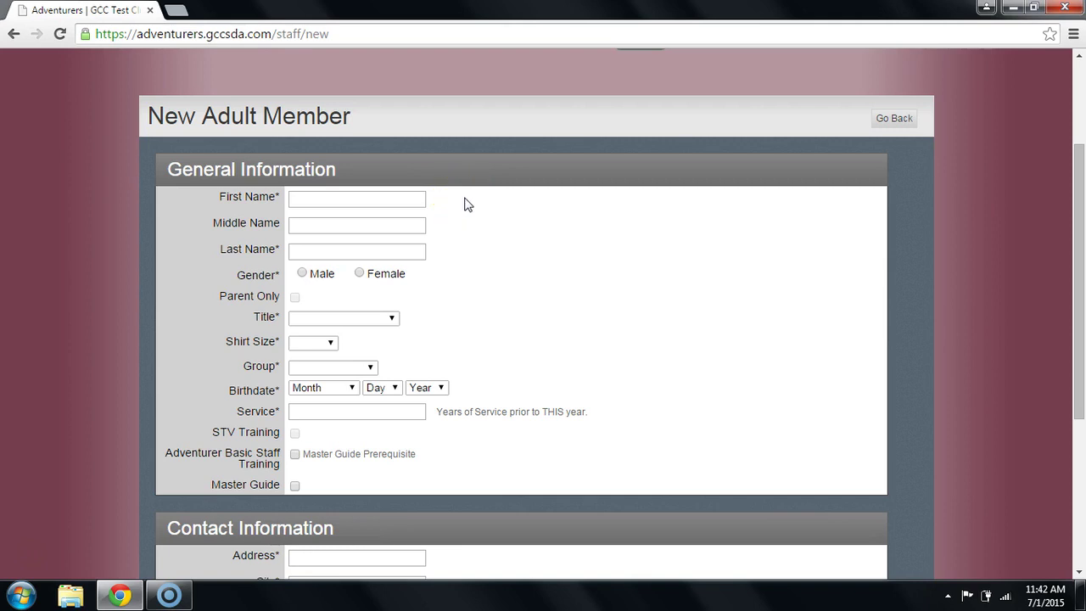
pyautogui.scroll(-1, 465, 204)
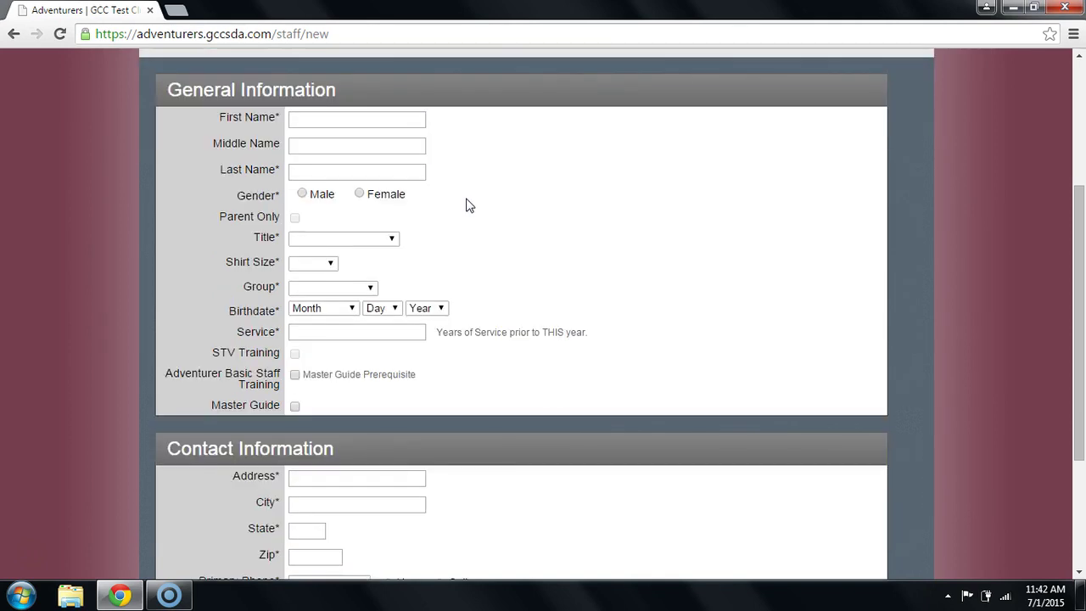
pyautogui.click(390, 124)
pyautogui.scroll(-1, 519, 212)
pyautogui.scroll(1, 522, 216)
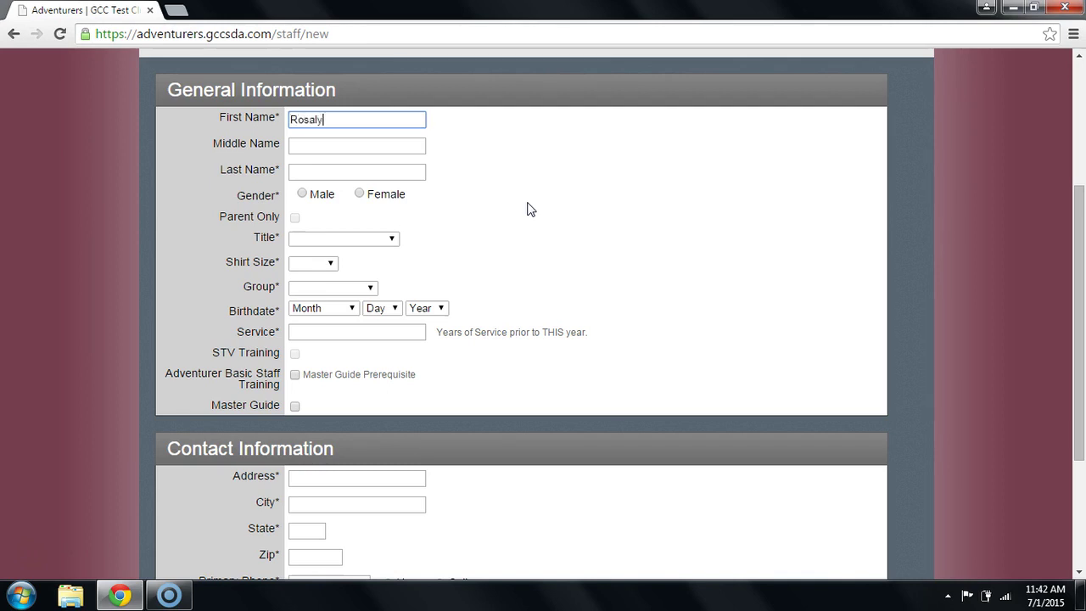
pyautogui.click(405, 171)
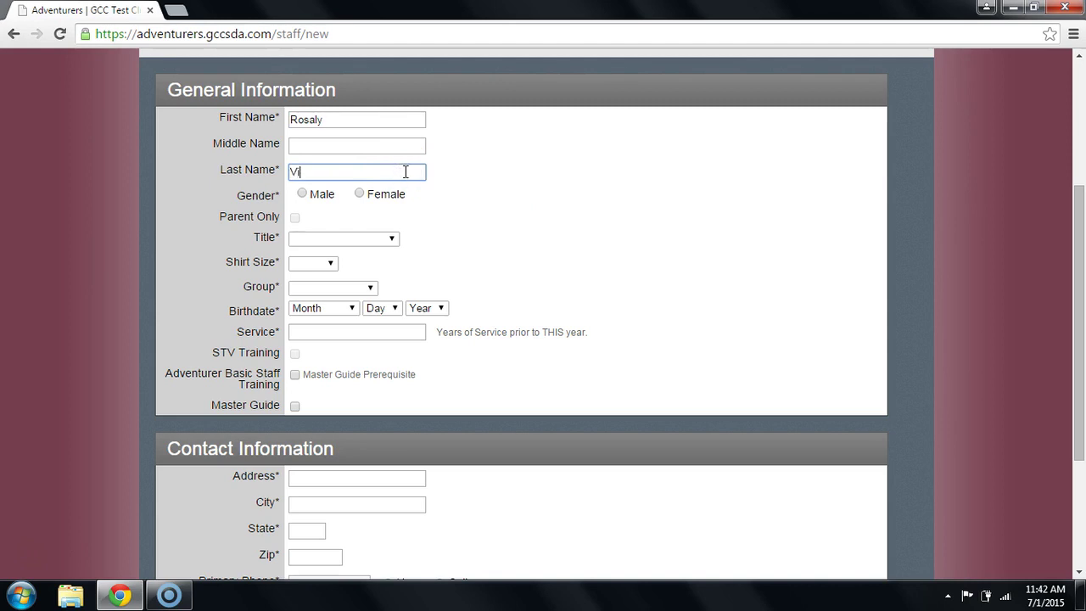
pyautogui.click(360, 194)
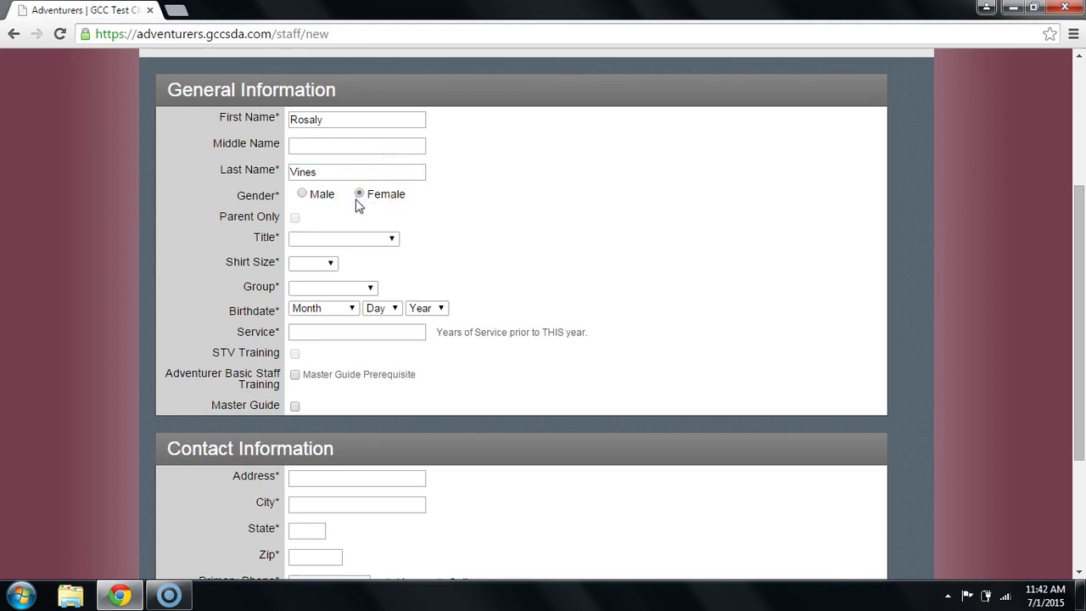
pyautogui.click(355, 238)
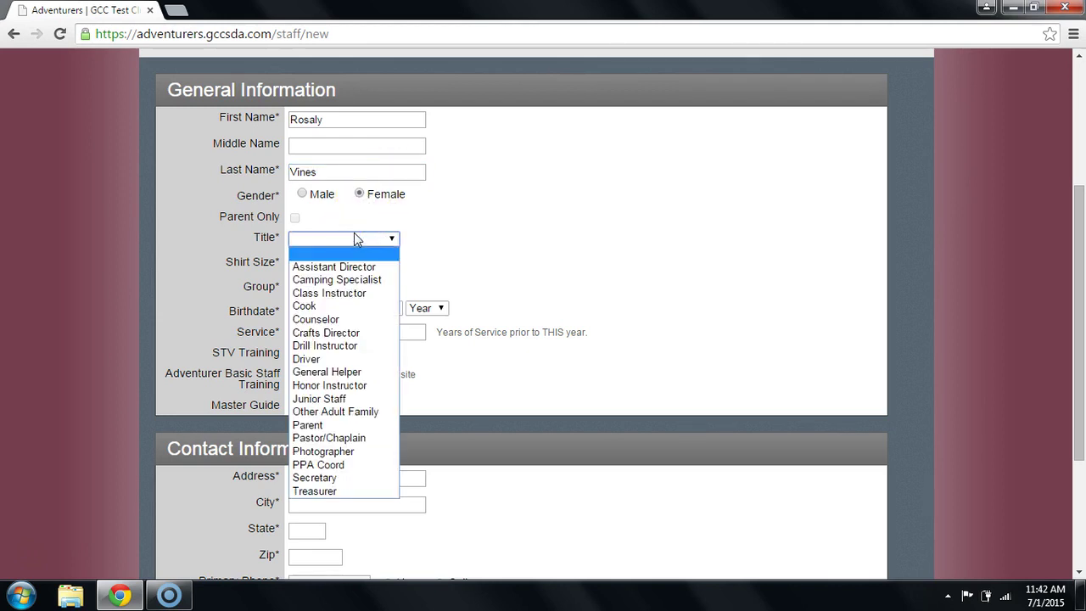
# Pick Cook from the Title list.
pyautogui.moveTo(365, 235); pyautogui.dragTo(387, 283)
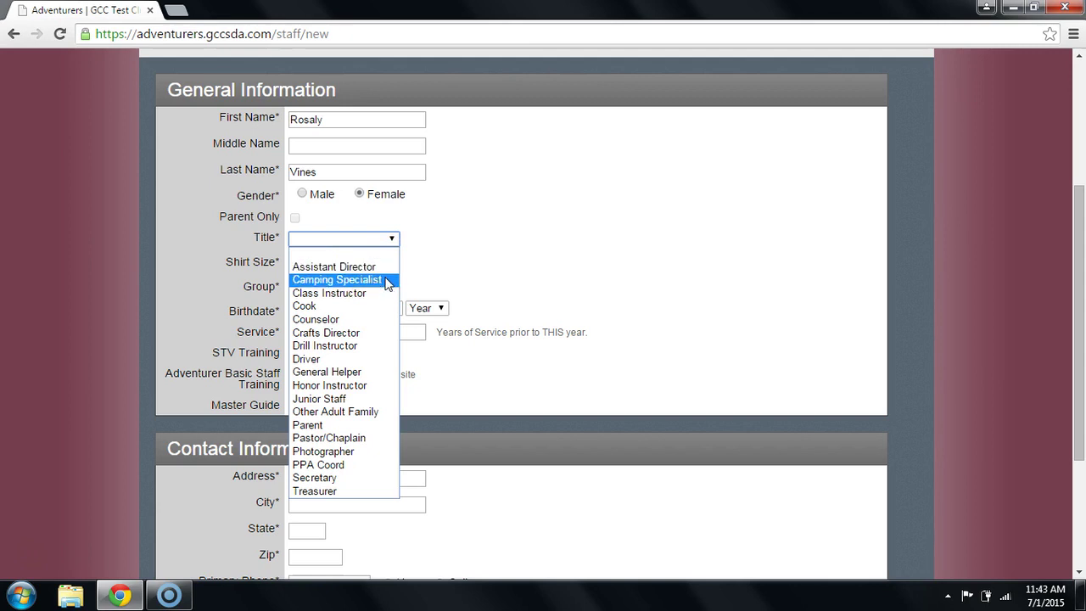
pyautogui.moveTo(390, 282); pyautogui.dragTo(389, 400)
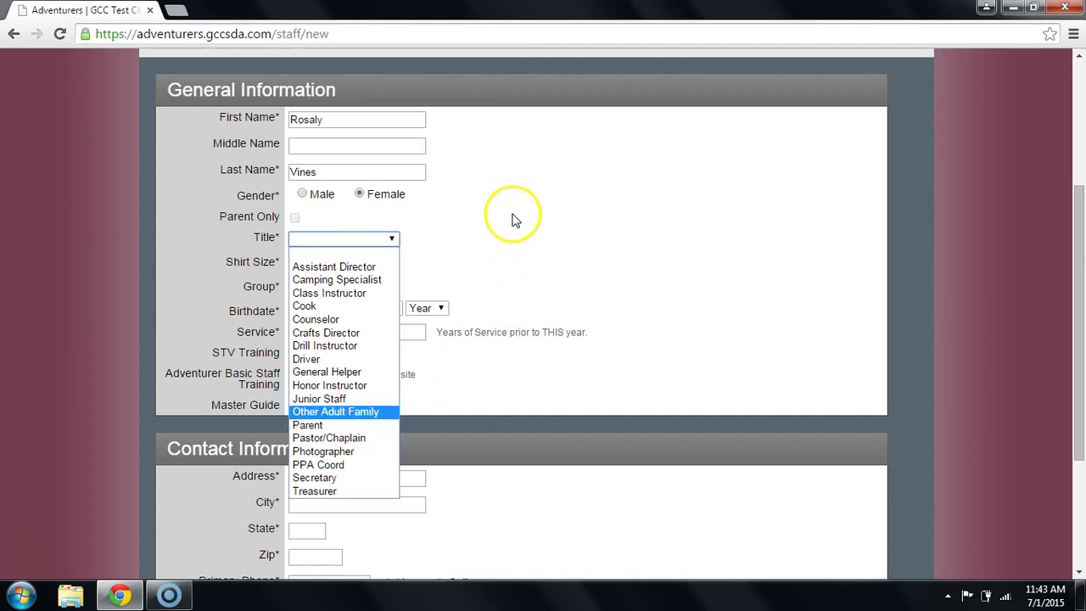
pyautogui.click(339, 306)
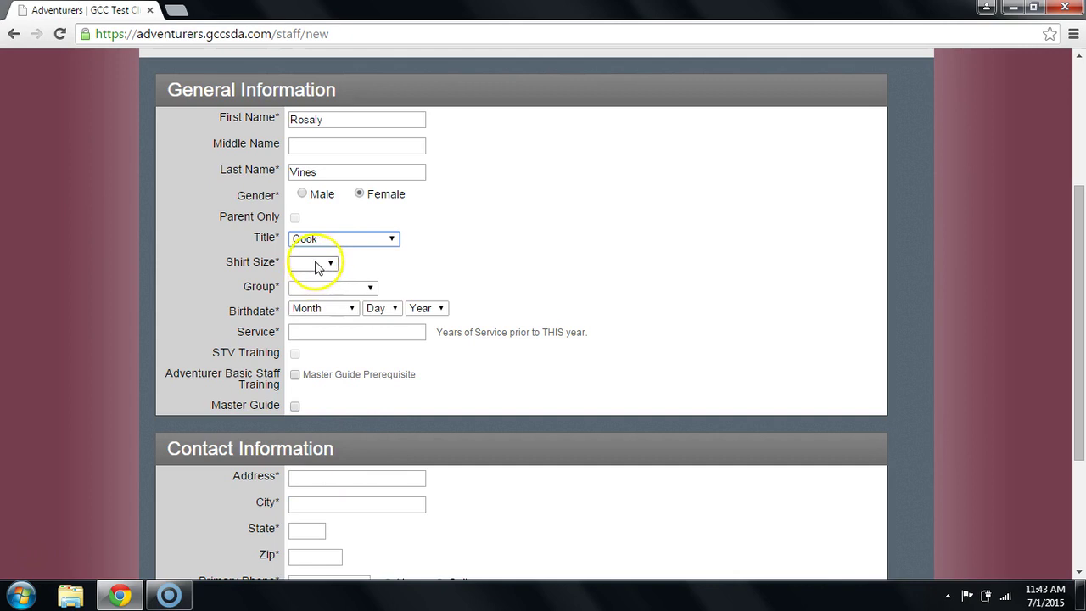
# Set shirt size to A-M and group to Adventurers.
pyautogui.click(317, 264)
pyautogui.click(302, 358)
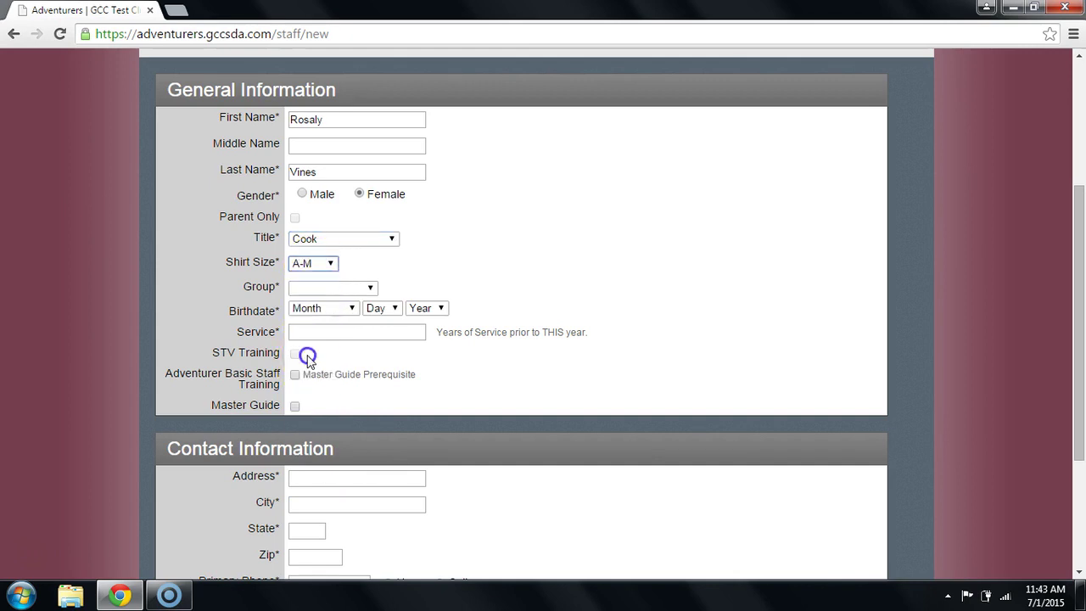
pyautogui.click(336, 290)
pyautogui.click(321, 316)
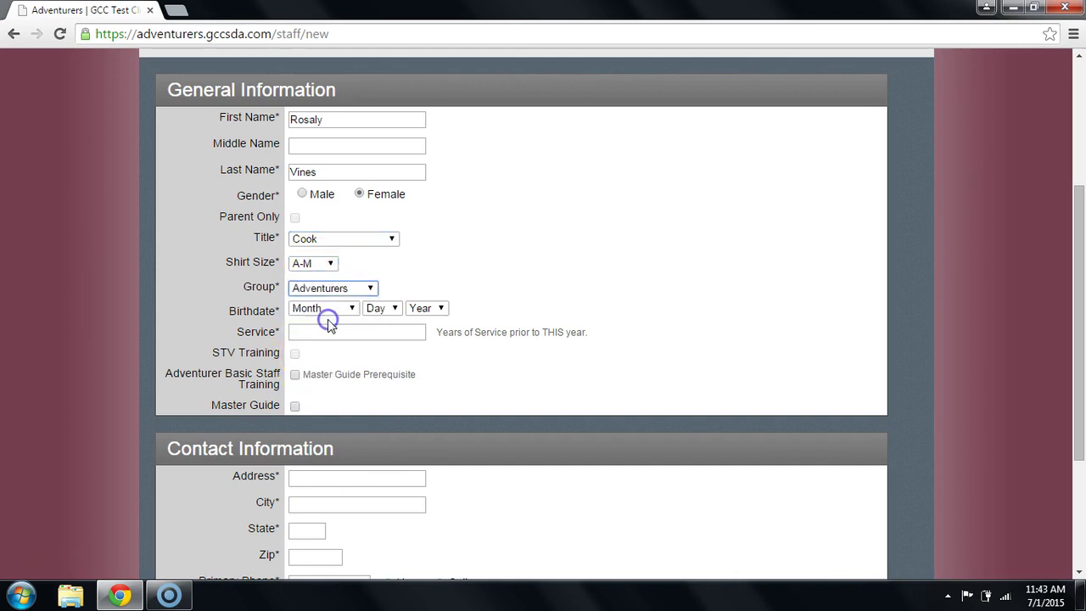
# Set the birthdate to February 1, 1979.
pyautogui.click(313, 308)
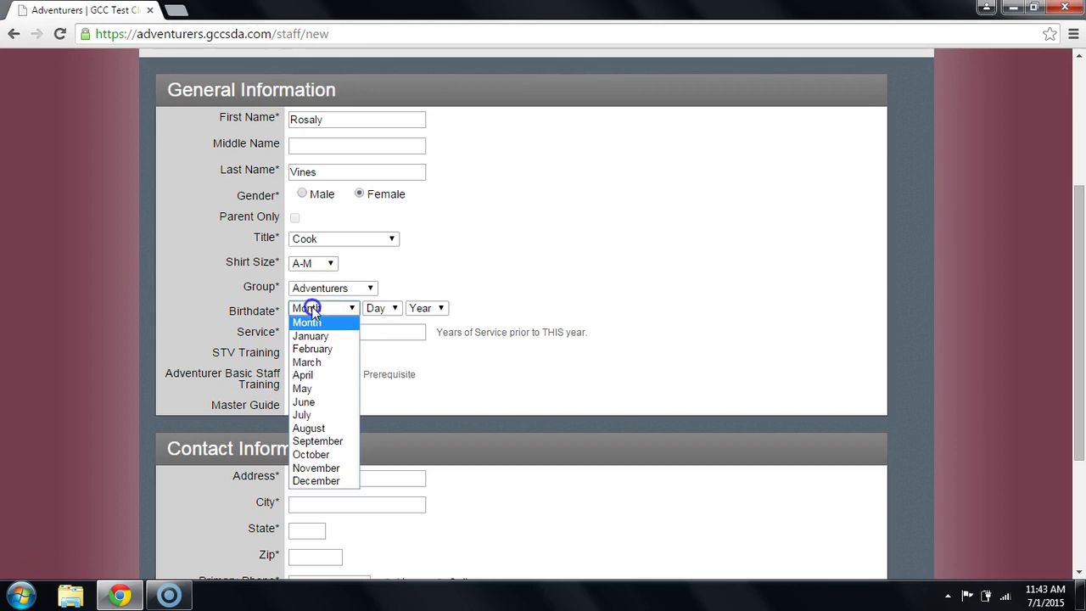
pyautogui.click(322, 349)
pyautogui.click(381, 308)
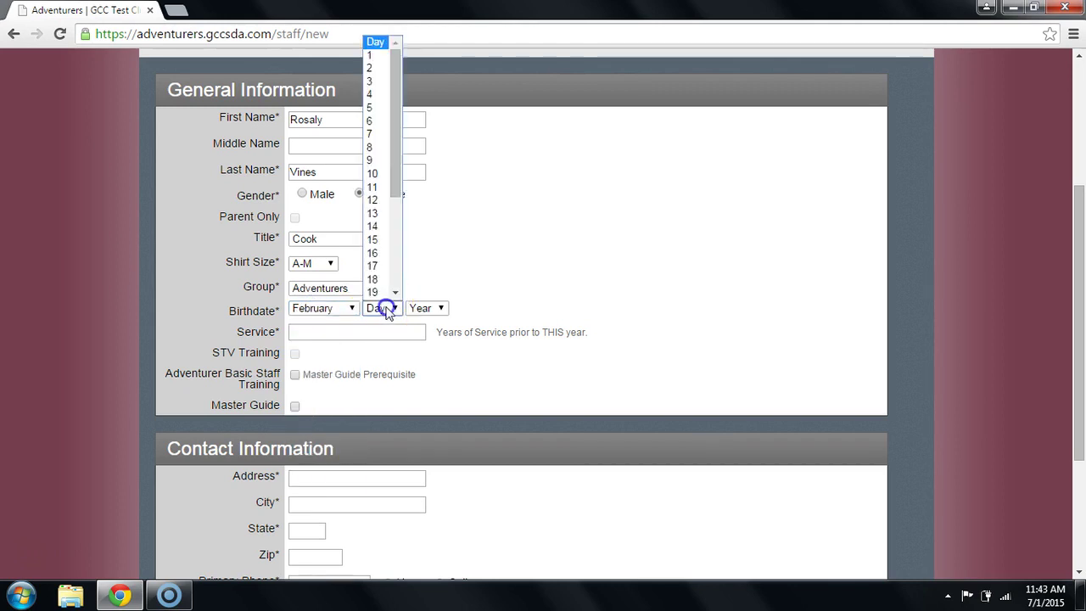
pyautogui.click(372, 54)
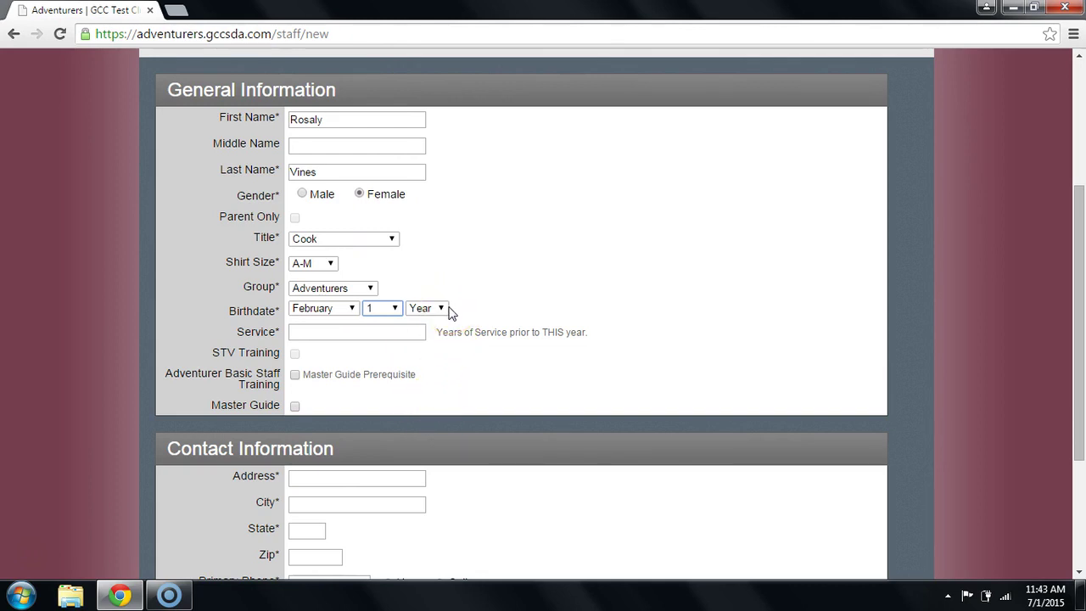
pyautogui.click(441, 310)
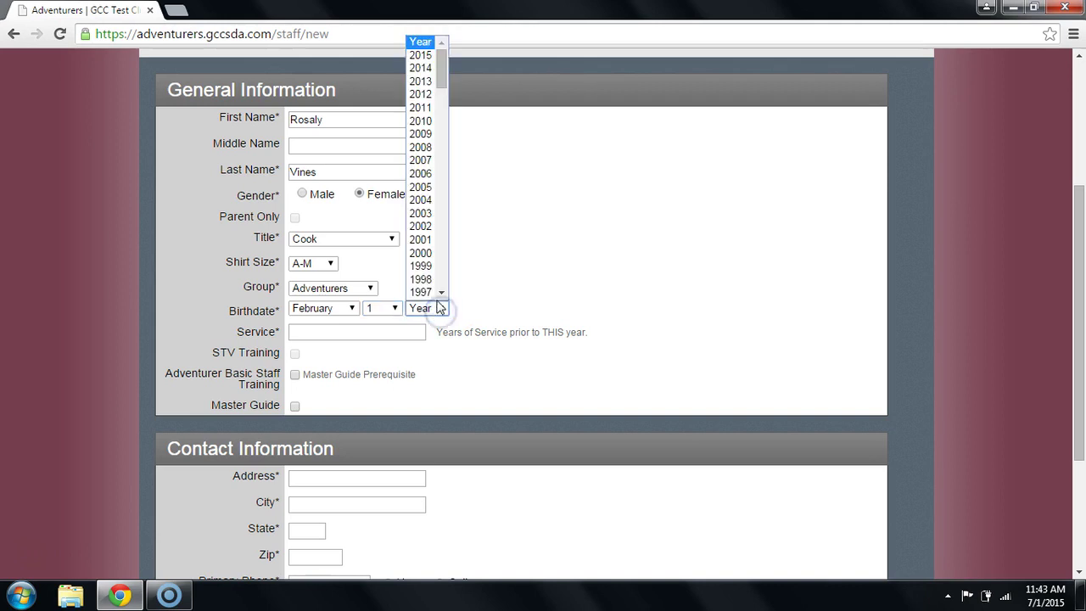
pyautogui.scroll(-7, 444, 294)
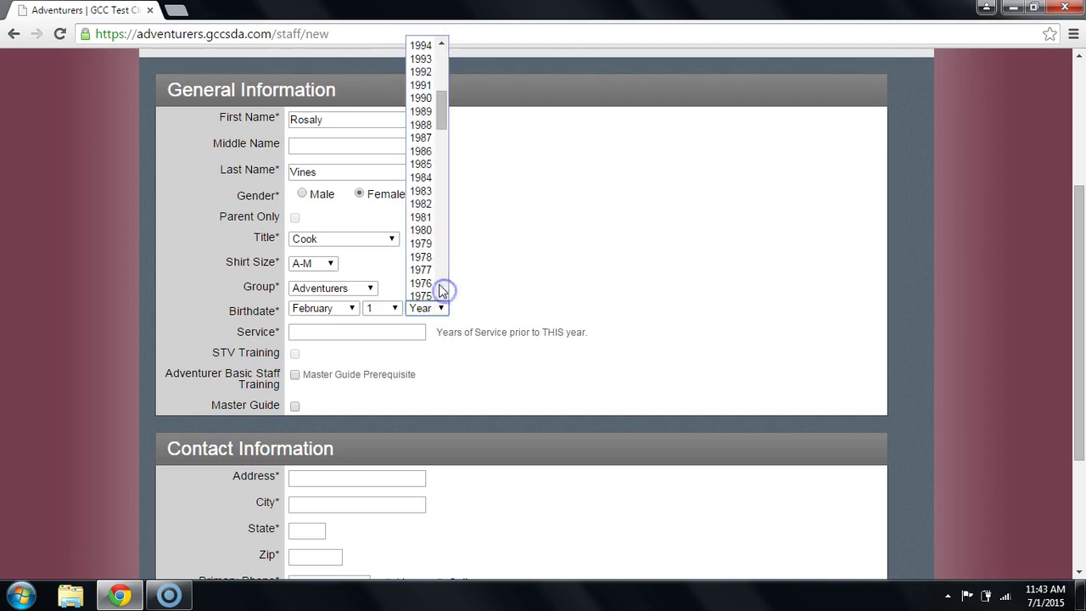
pyautogui.click(420, 246)
# Enter 1 year of prior service.
pyautogui.click(379, 331)
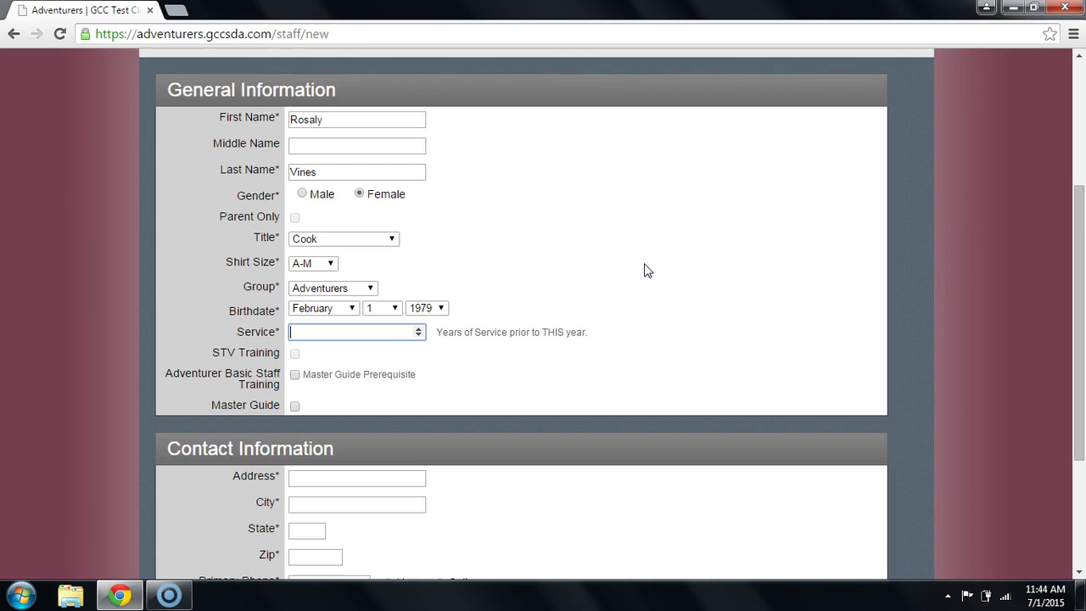
pyautogui.write('1')
pyautogui.scroll(-3, 645, 275)
pyautogui.scroll(-1, 643, 284)
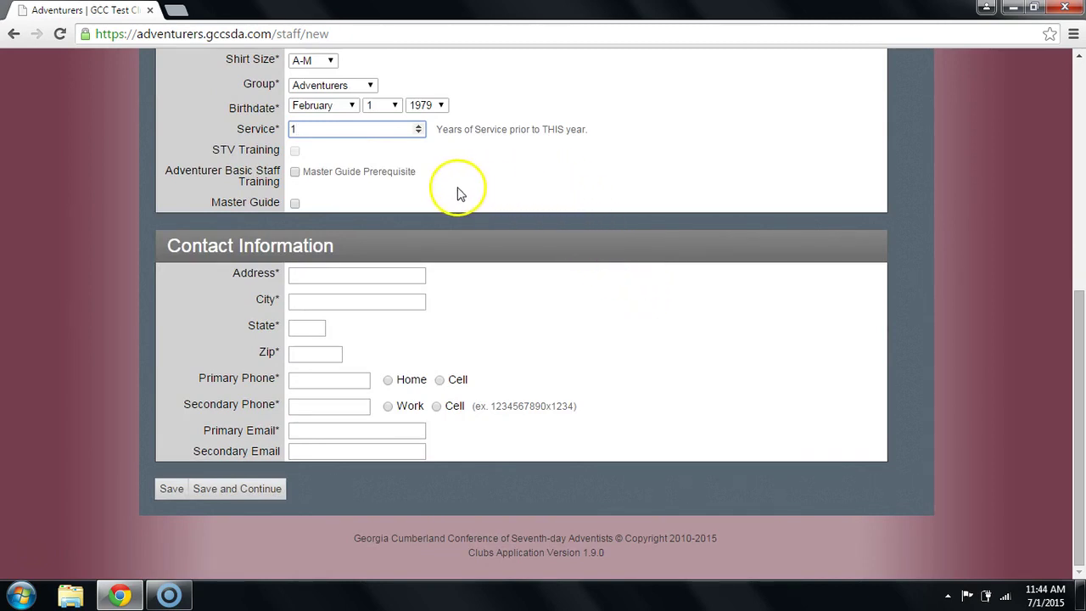
pyautogui.click(295, 178)
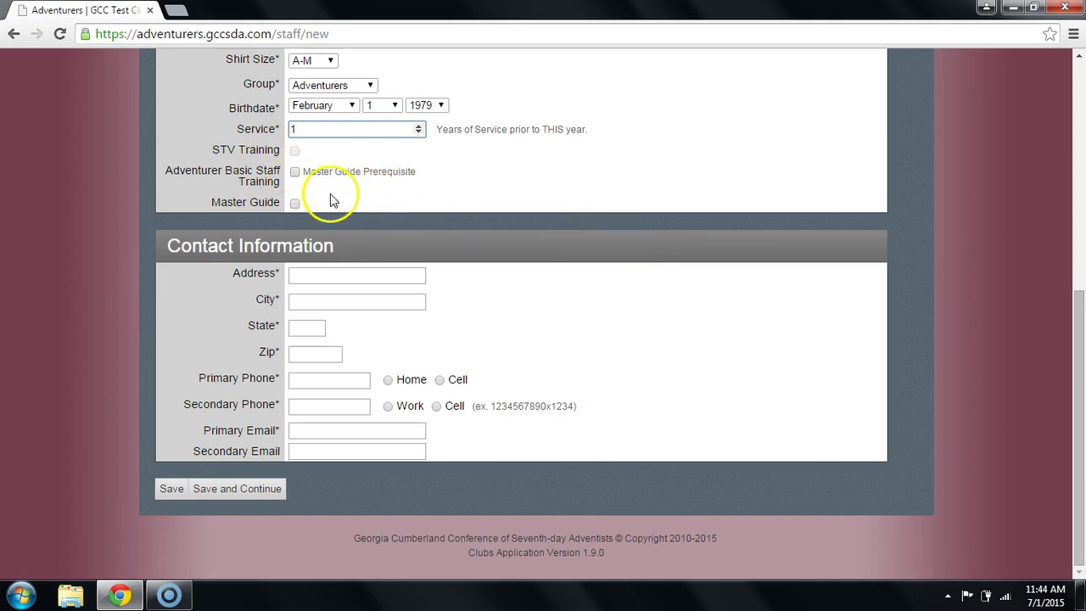
pyautogui.click(370, 271)
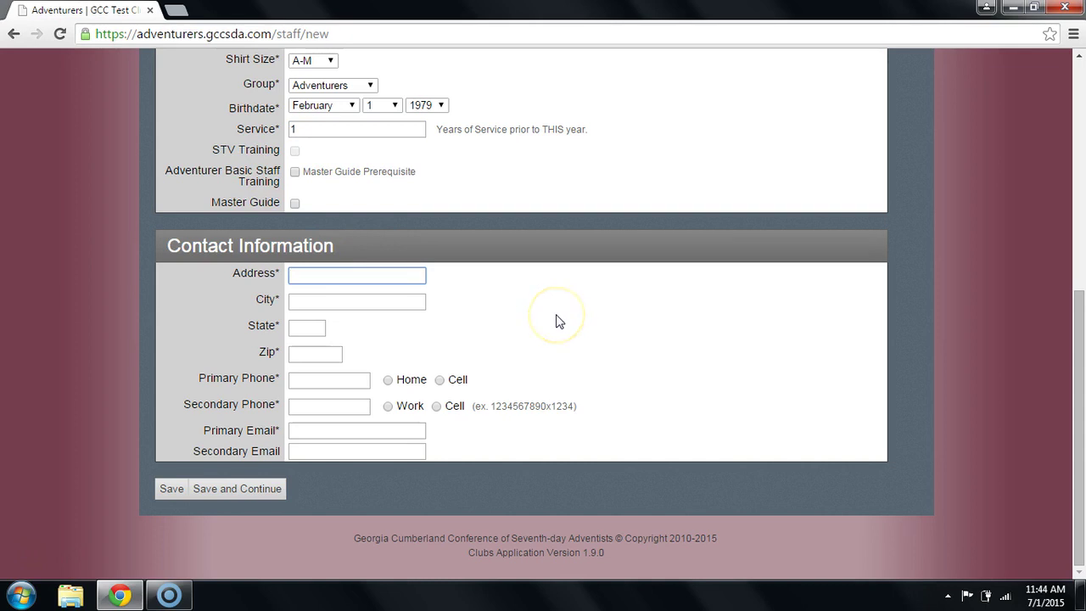
# Fill in the adult's street address, city, state and zip code.
pyautogui.write('700 General St.')
pyautogui.press('Tab')
pyautogui.write('City')
pyautogui.press('Tab')
pyautogui.write('ST')
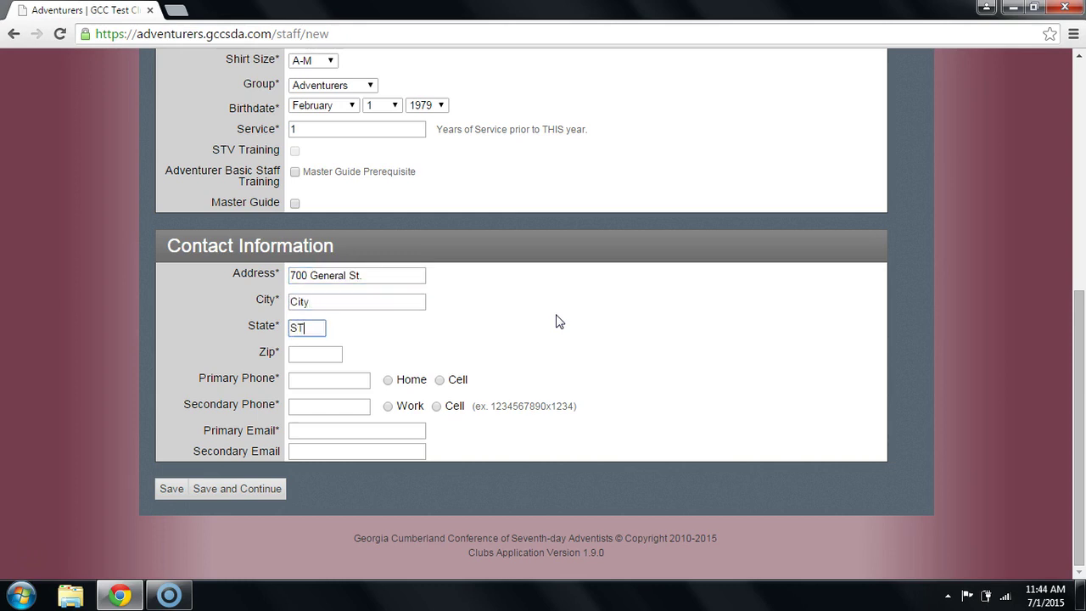
pyautogui.press('Tab')
pyautogui.write('09080')
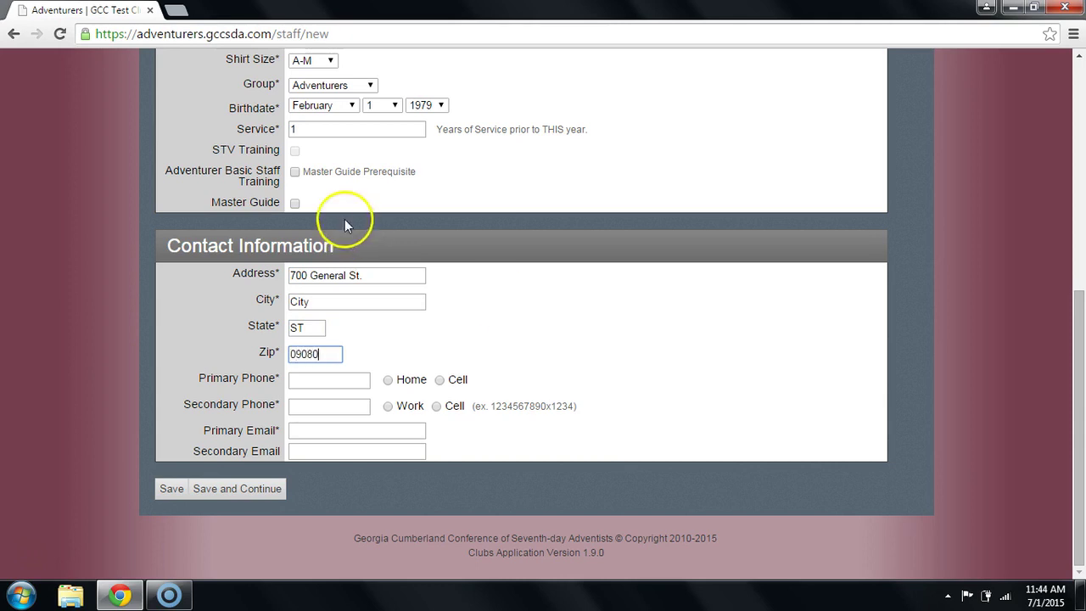
# Enter the primary phone number, correcting a typo, and mark it as Home.
pyautogui.click(335, 384)
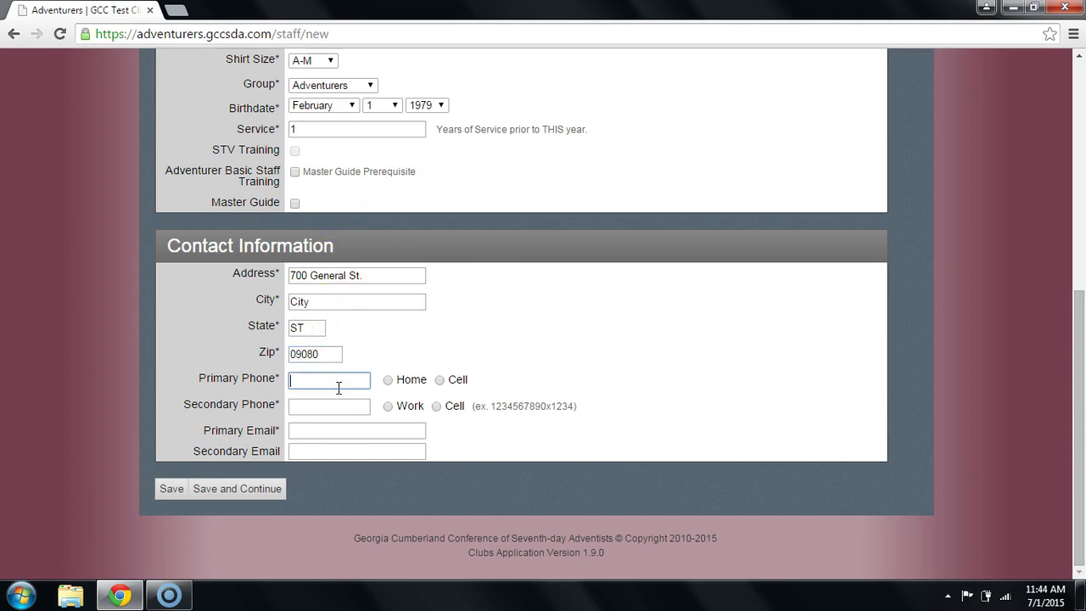
pyautogui.write('800-')
pyautogui.write('0909')
pyautogui.press('BackSpace')
pyautogui.press('BackSpace')
pyautogui.write('-0909')
pyautogui.click(388, 381)
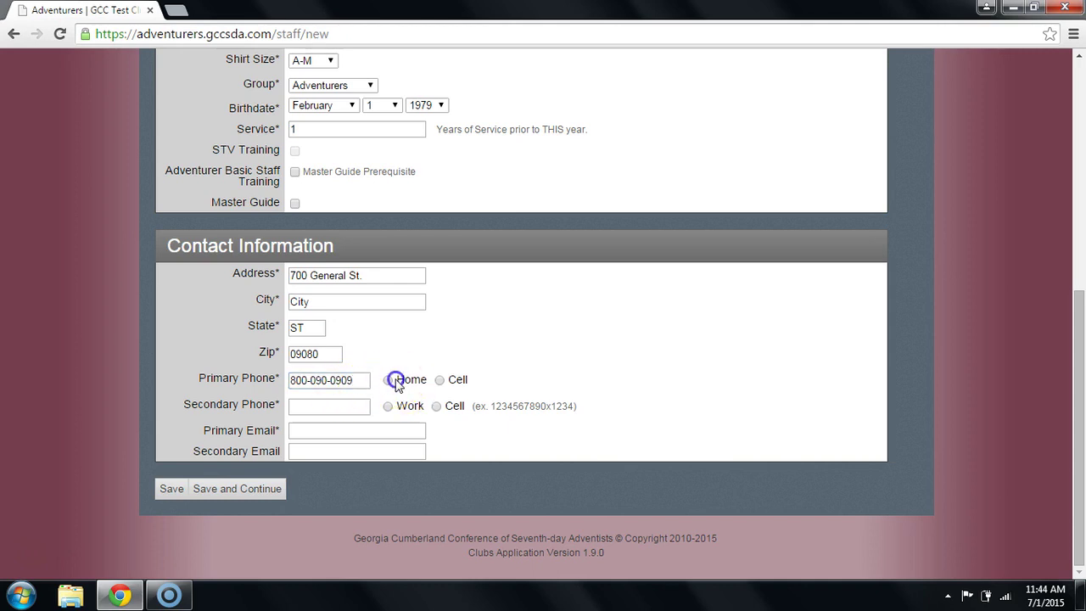
# Enter the primary e-mail address and save the new adult staff member.
pyautogui.click(395, 430)
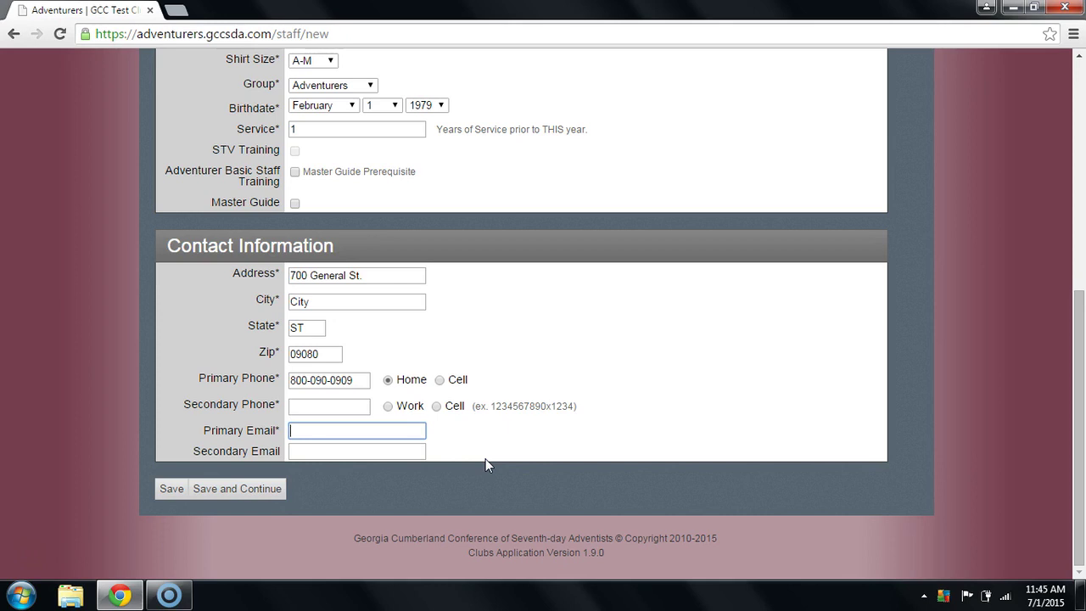
pyautogui.write('email@emailprovider.com')
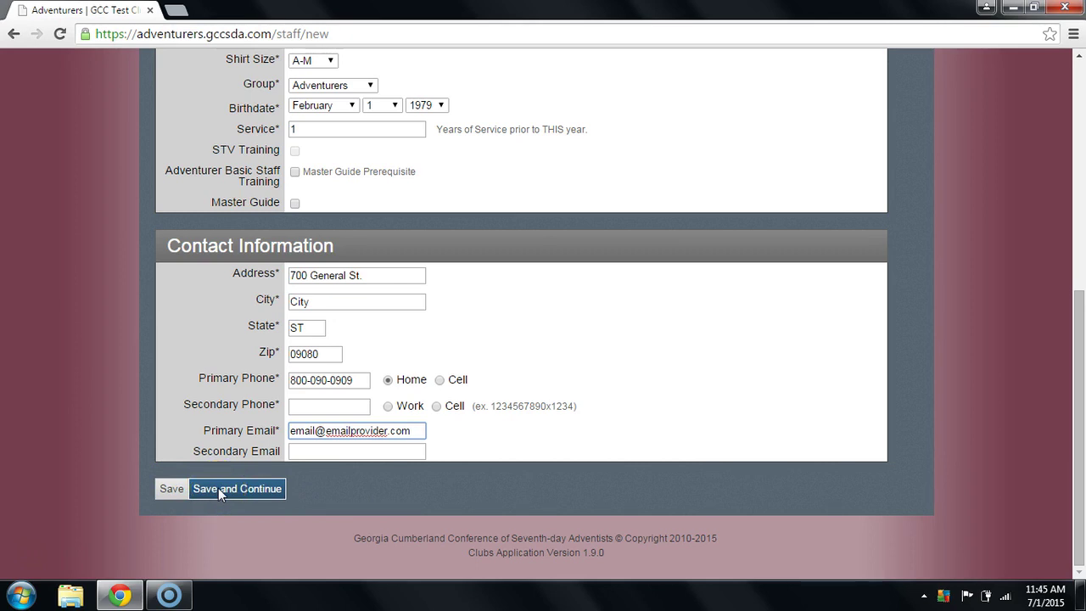
pyautogui.click(206, 489)
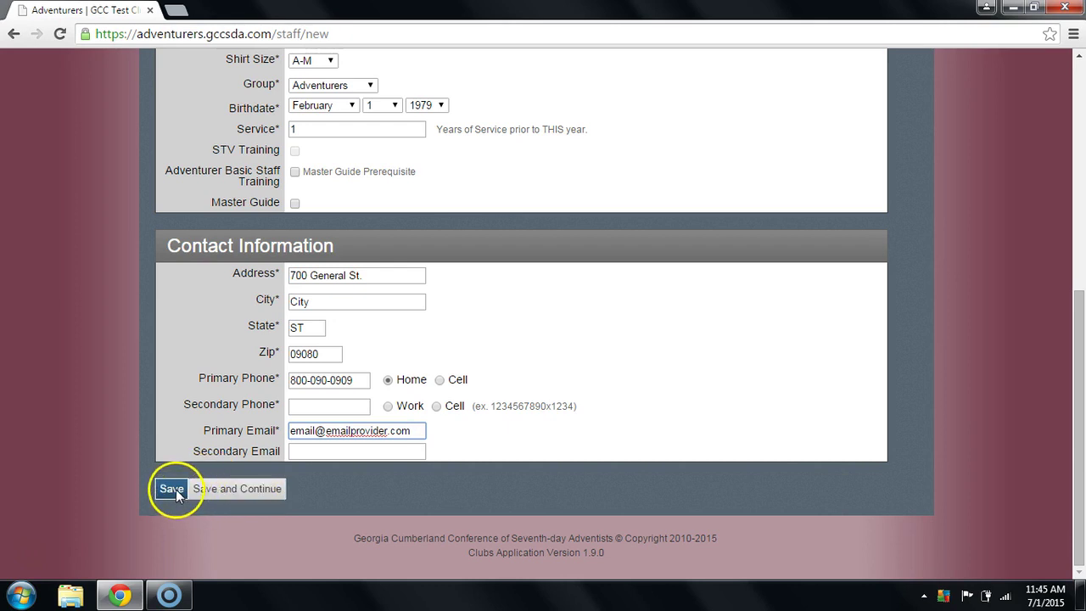
pyautogui.click(169, 491)
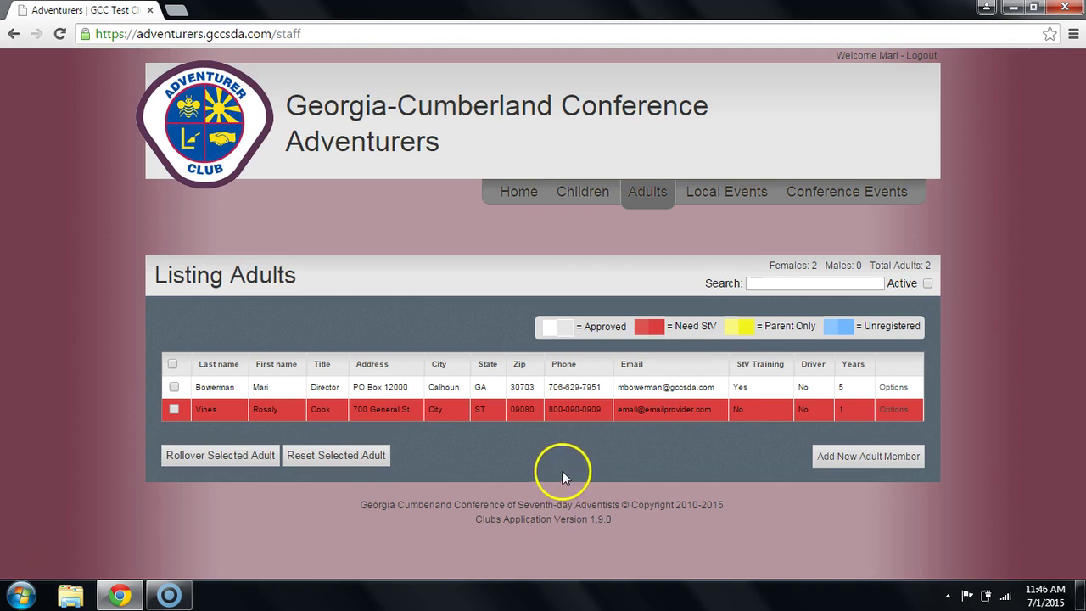
# After checking the new cook in the adults listing, go to the Children list.
pyautogui.click(582, 197)
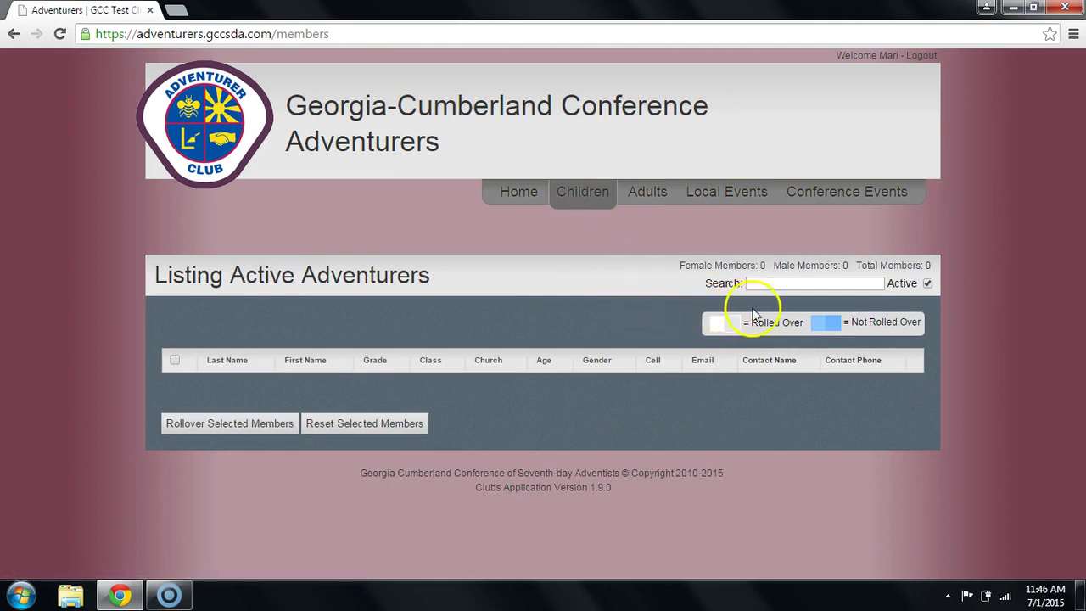
# Uncheck Active so all Adventurers are listed, still showing zero children.
pyautogui.click(927, 284)
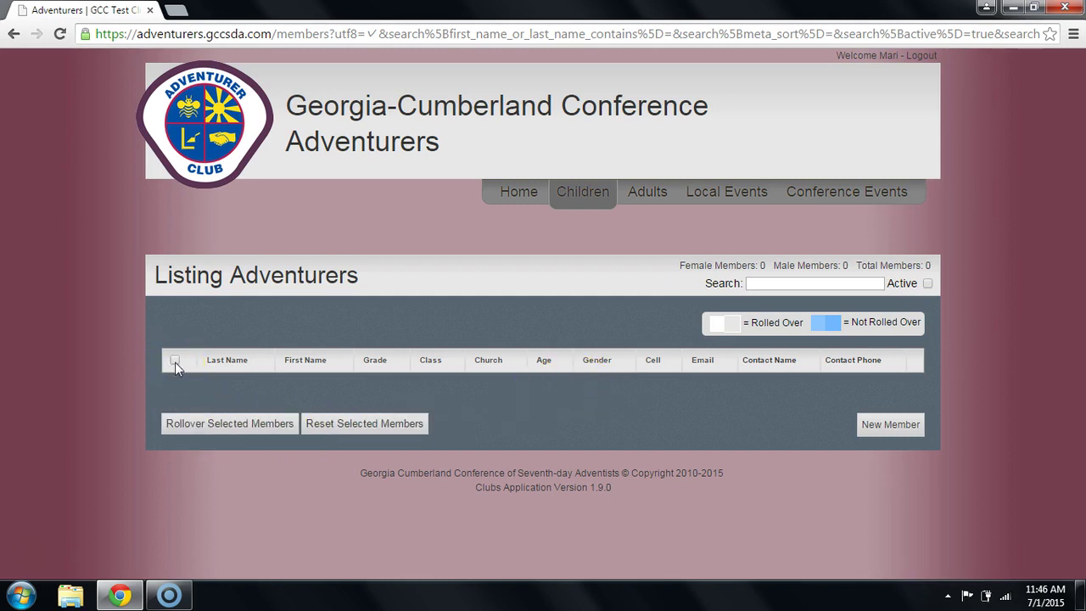
pyautogui.click(188, 431)
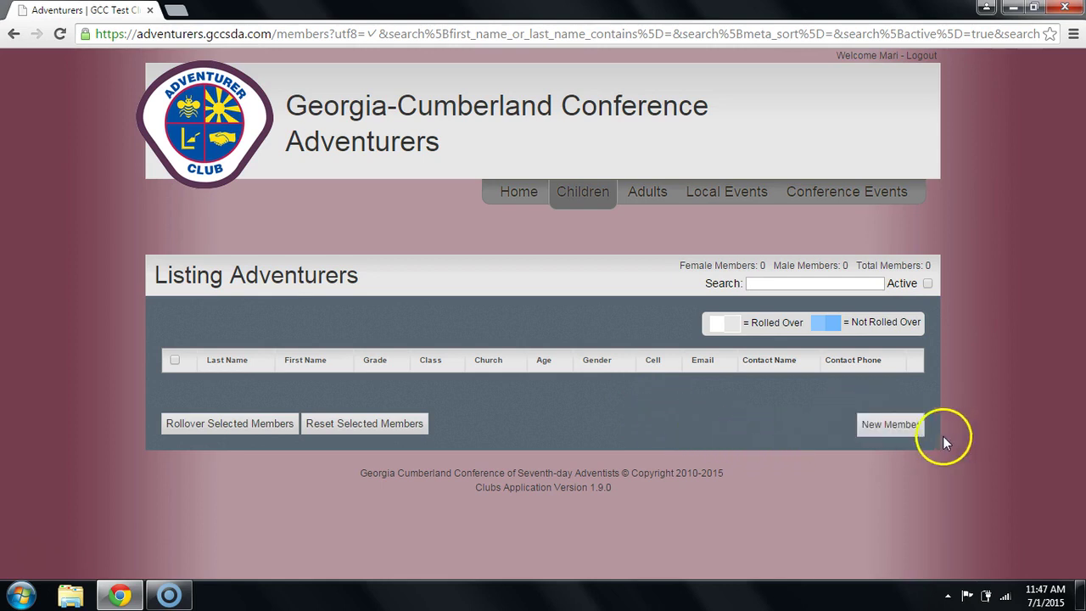
# Start a new child member and enter the child's first and last name.
pyautogui.click(901, 424)
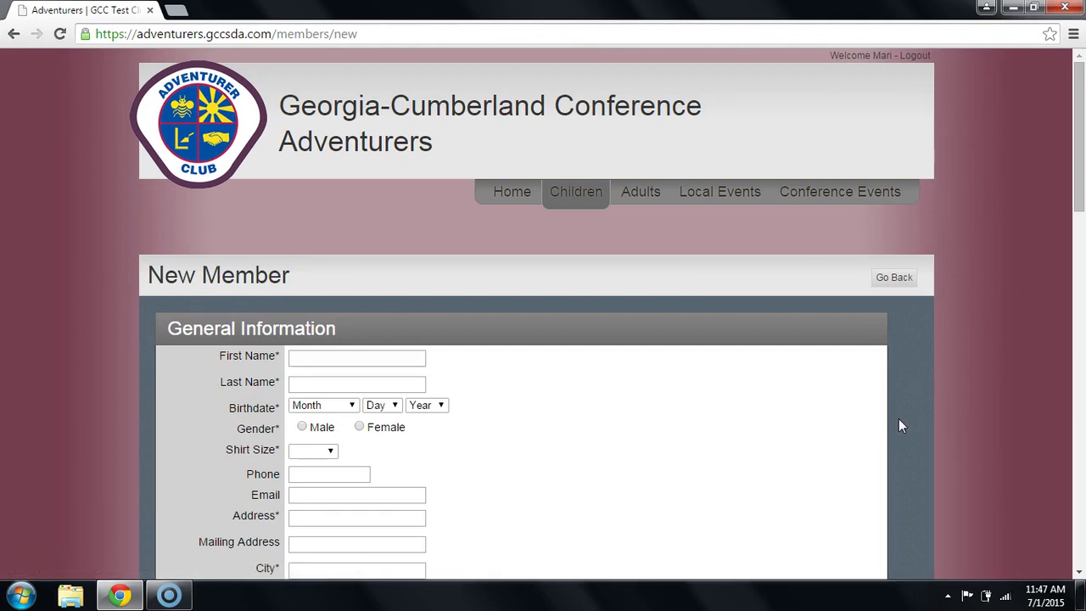
pyautogui.scroll(-3, 900, 425)
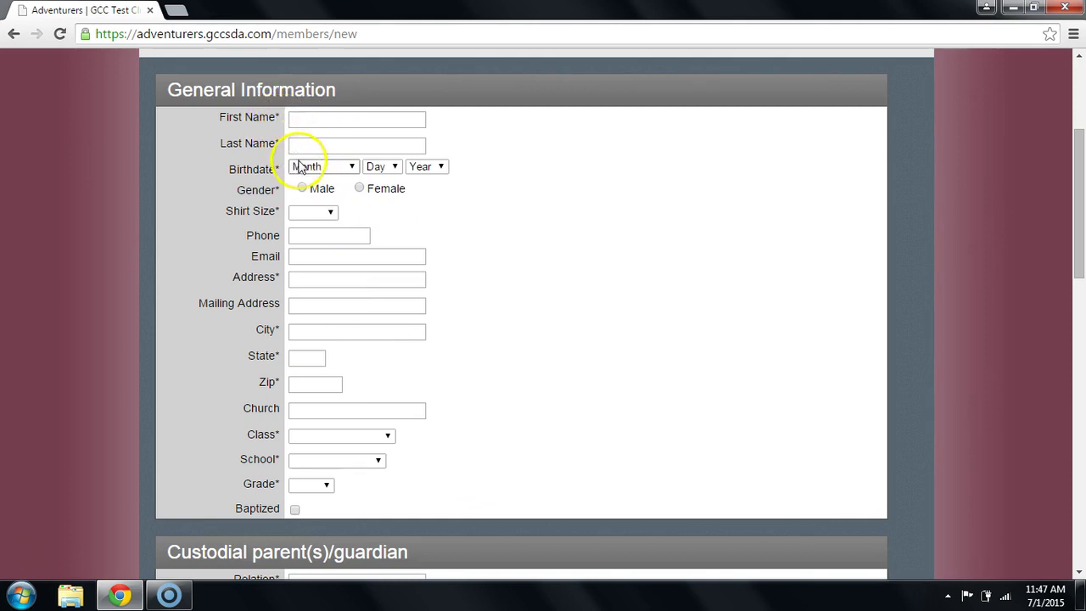
pyautogui.click(411, 119)
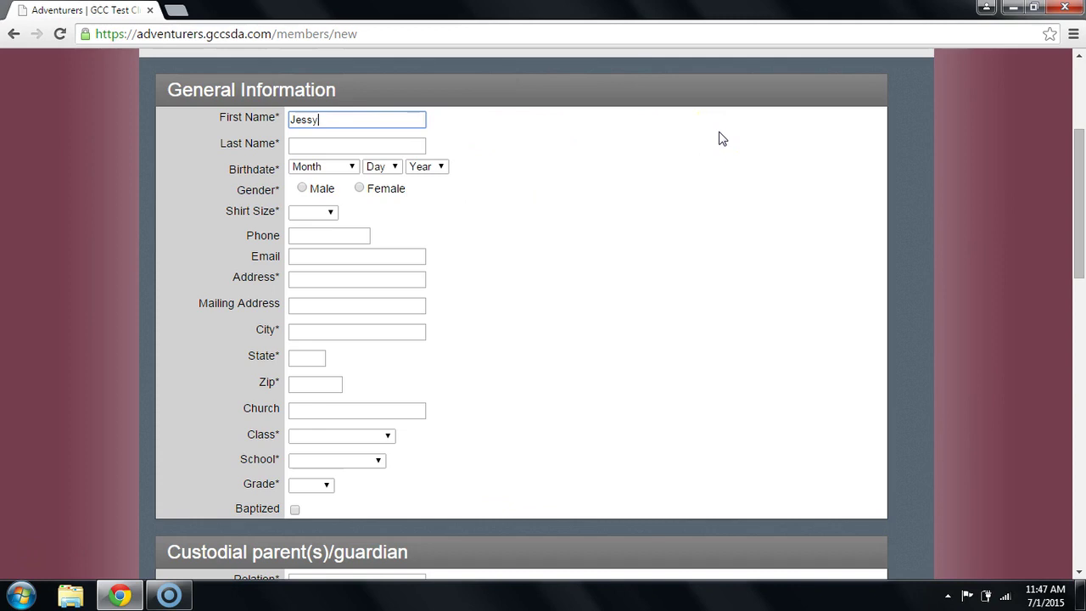
pyautogui.click(411, 145)
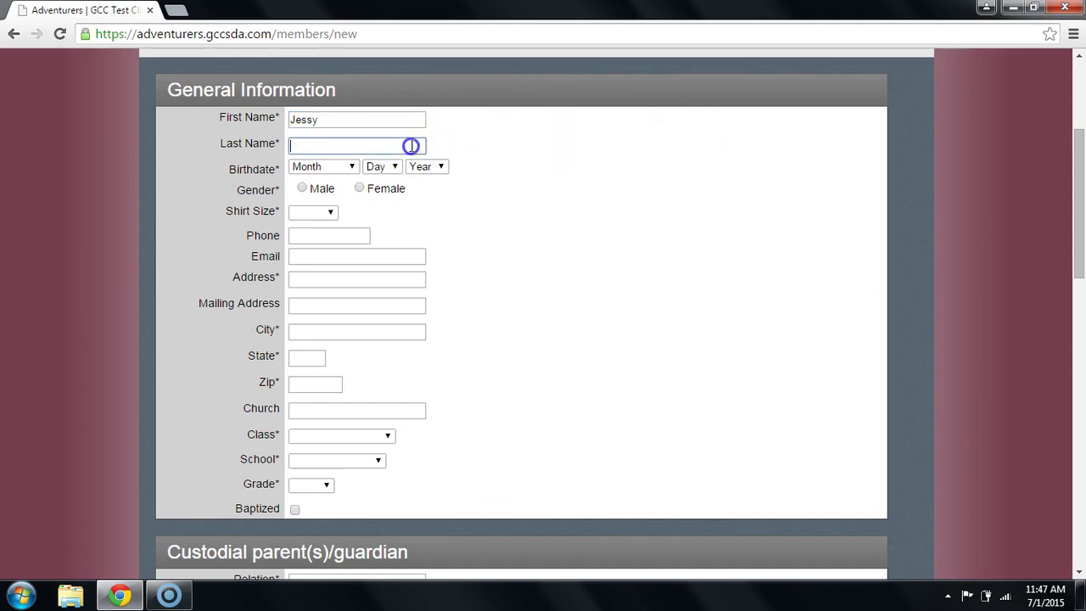
# Set the child's birthdate to January 1, 2009, correcting the year from 2010.
pyautogui.click(318, 167)
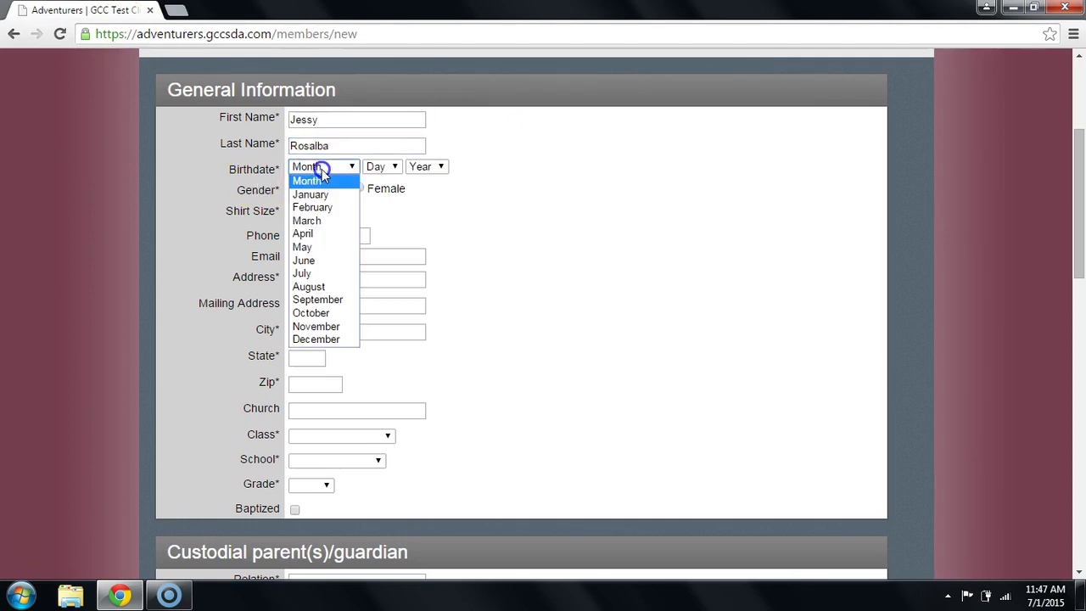
pyautogui.click(354, 196)
pyautogui.click(383, 167)
pyautogui.click(379, 197)
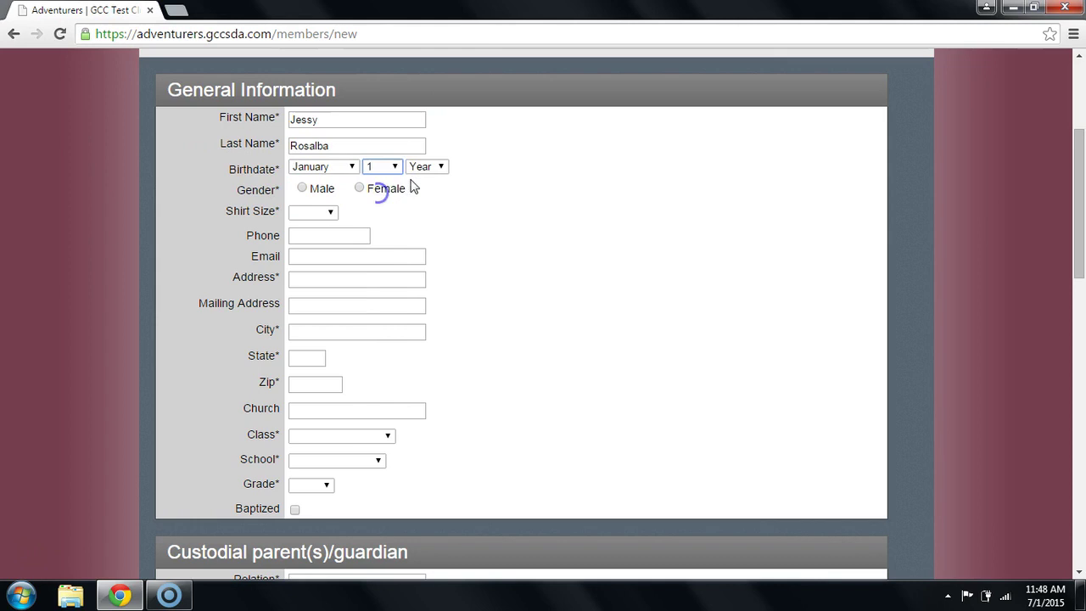
pyautogui.click(426, 167)
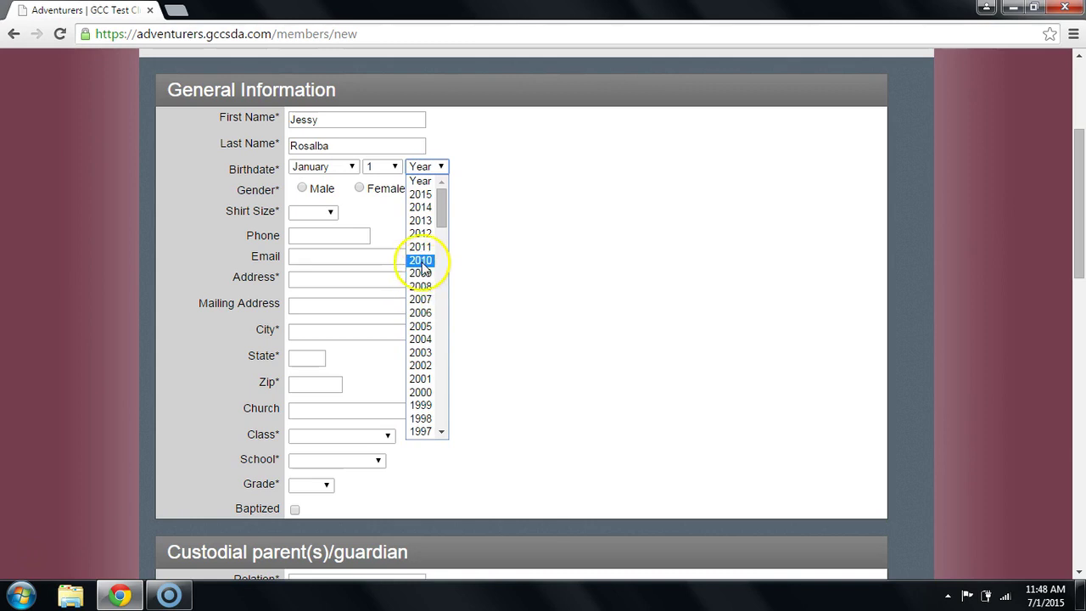
pyautogui.click(422, 260)
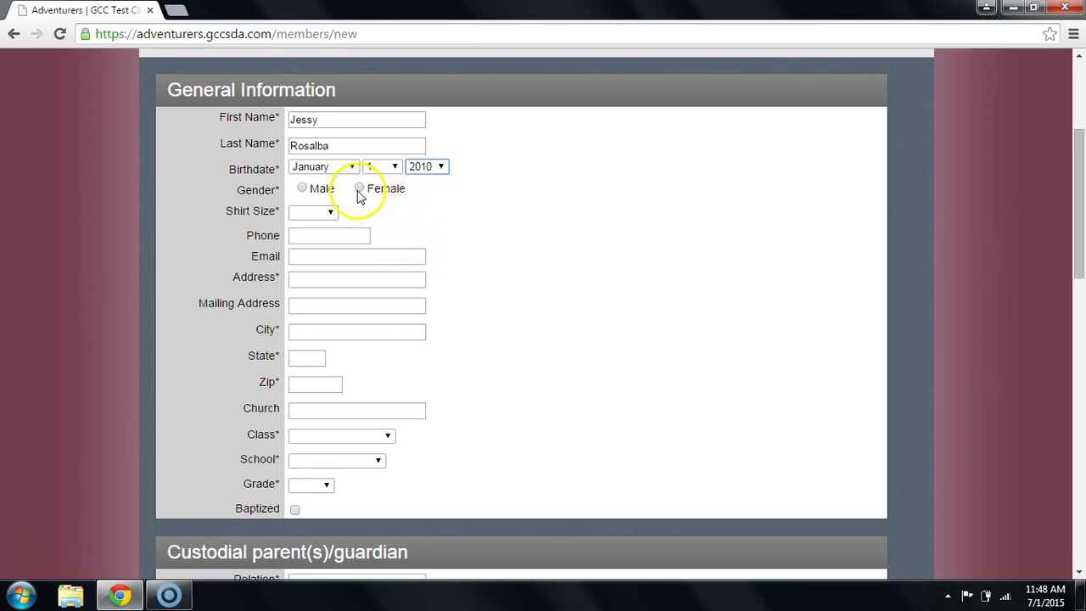
pyautogui.click(431, 168)
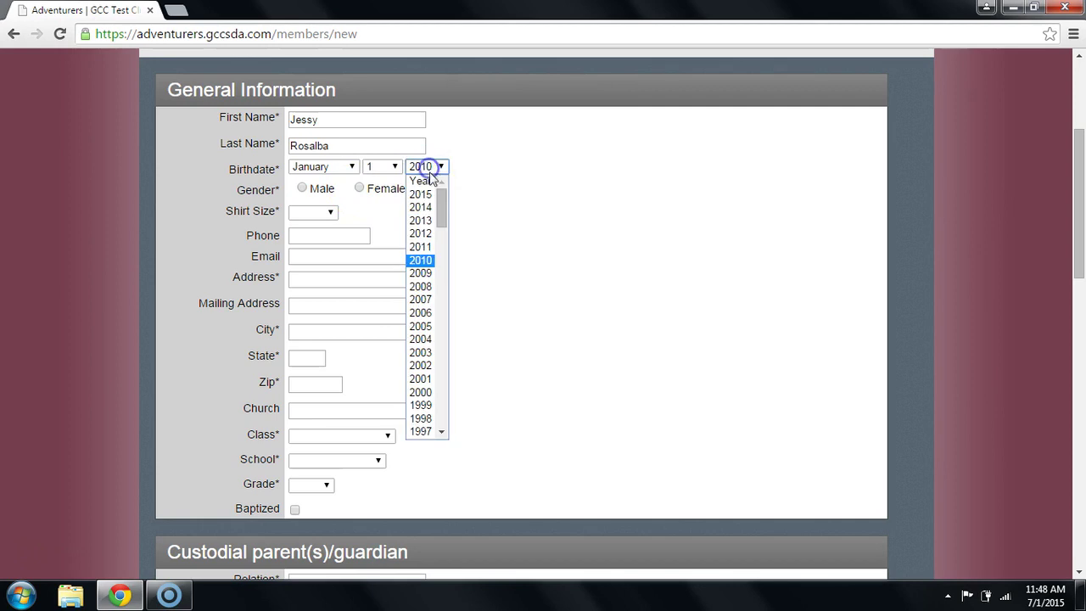
pyautogui.click(420, 274)
# Mark the child as Female with shirt size Y-M.
pyautogui.click(360, 189)
pyautogui.click(330, 213)
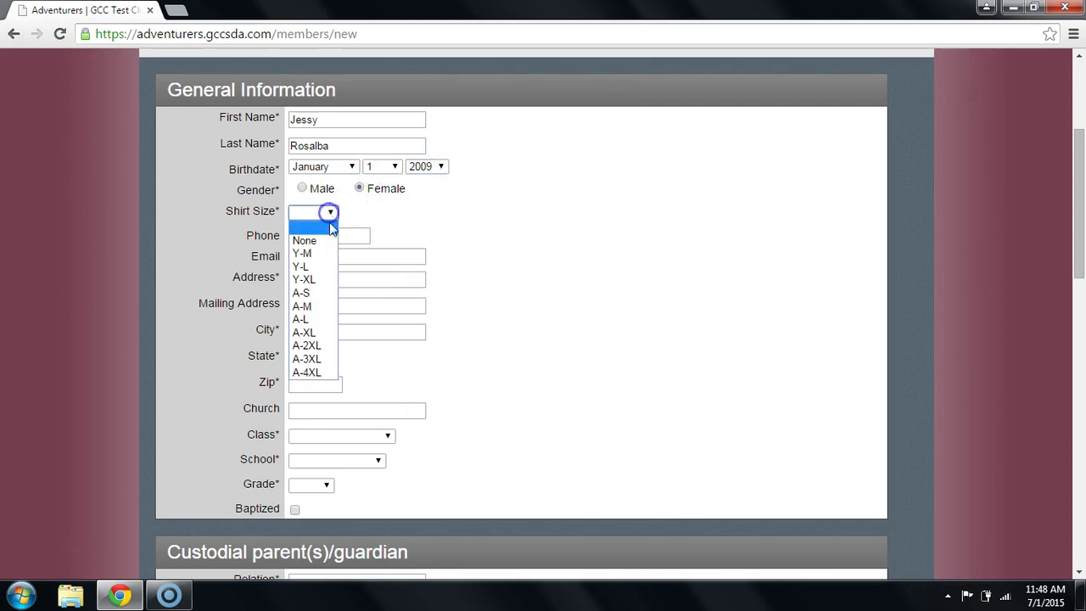
pyautogui.click(312, 252)
pyautogui.click(325, 280)
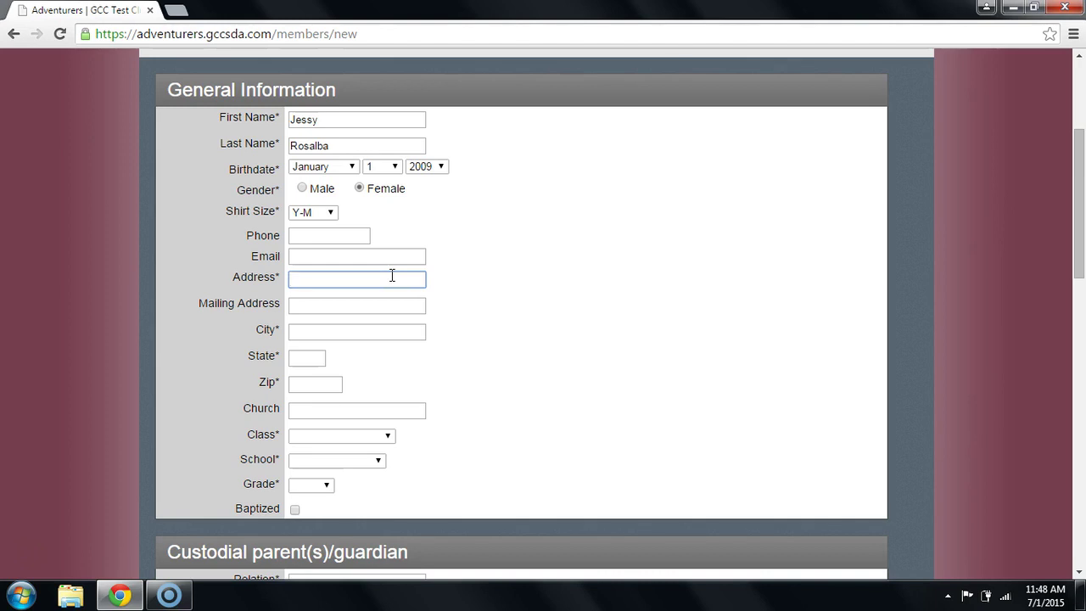
pyautogui.click(314, 277)
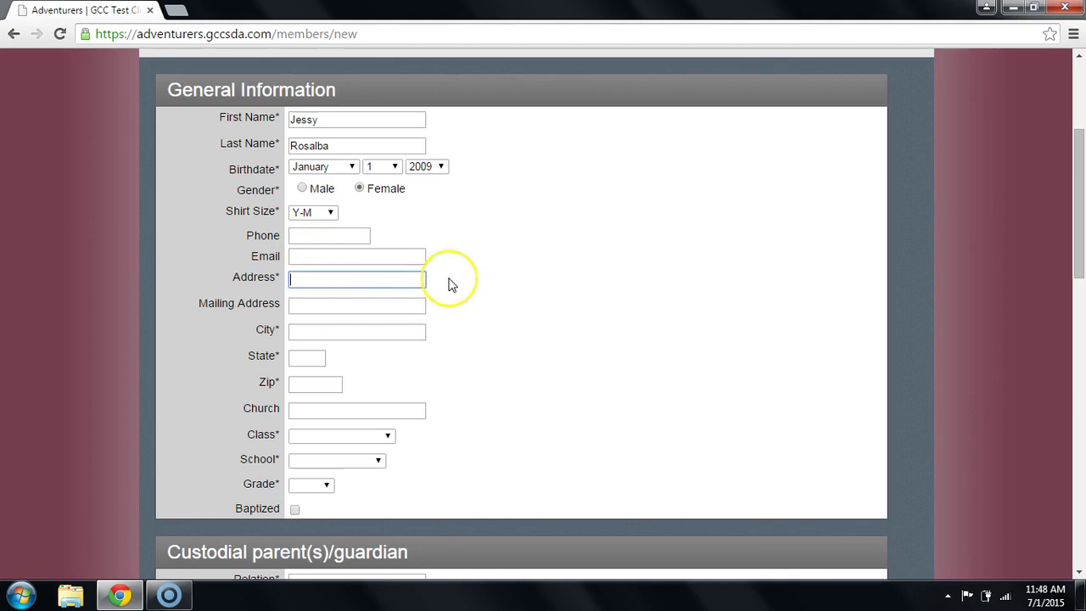
# Type the child's street address, city, state abbreviation and zip code into the address fields.
pyautogui.write('800')
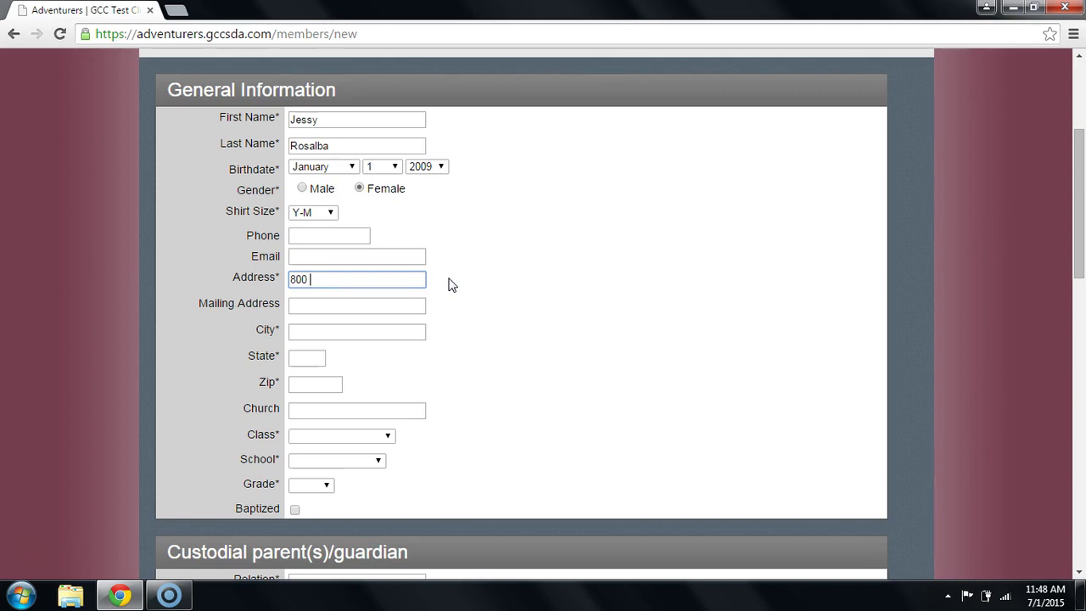
pyautogui.write('General AVE')
pyautogui.click(407, 327)
pyautogui.write('Ci')
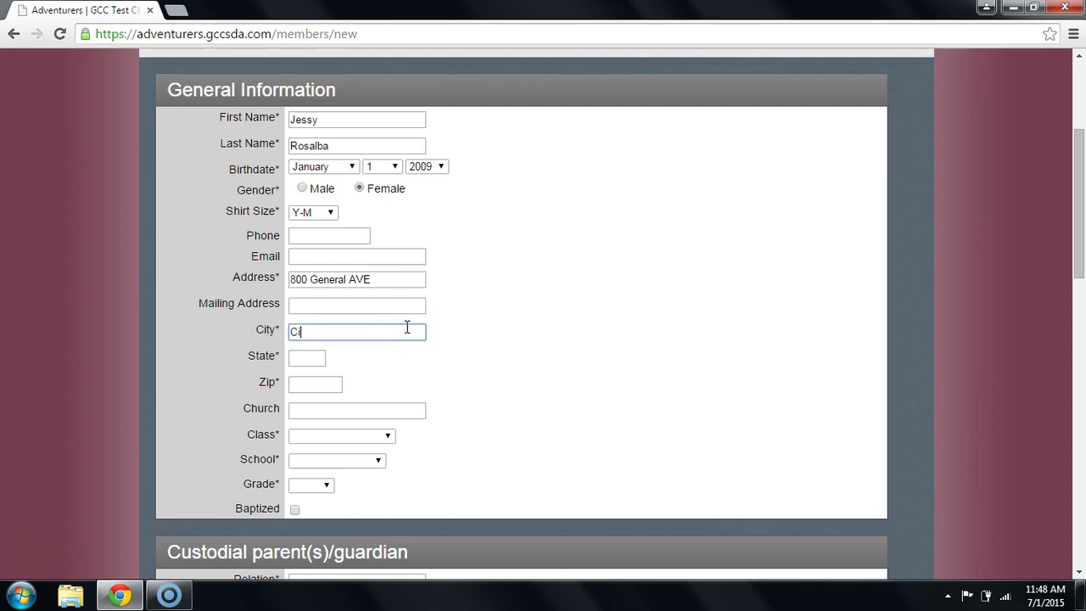
pyautogui.write('ty')
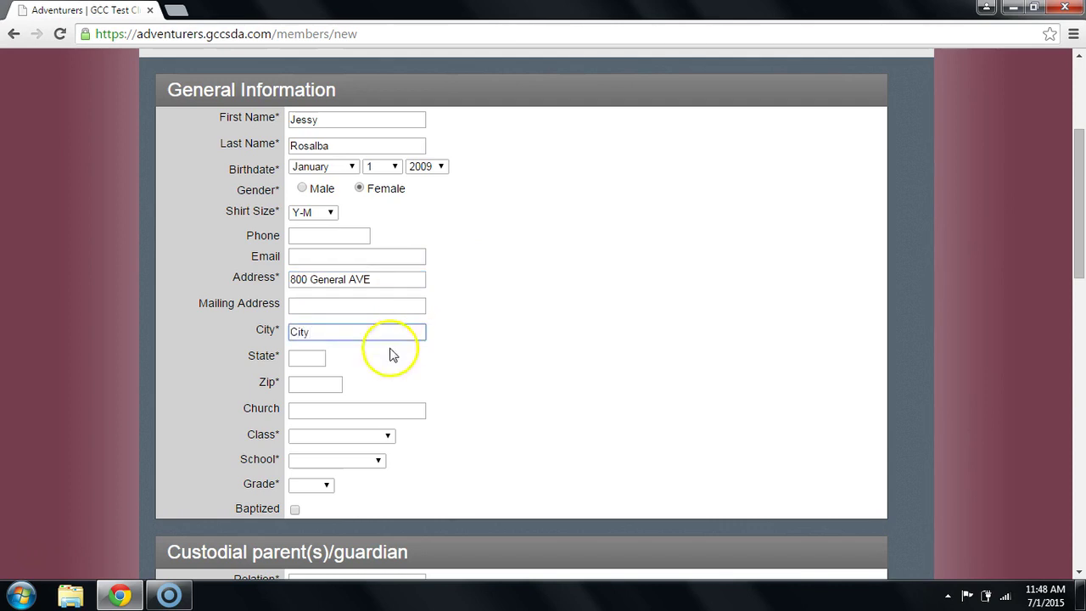
pyautogui.click(313, 350)
pyautogui.write('ST')
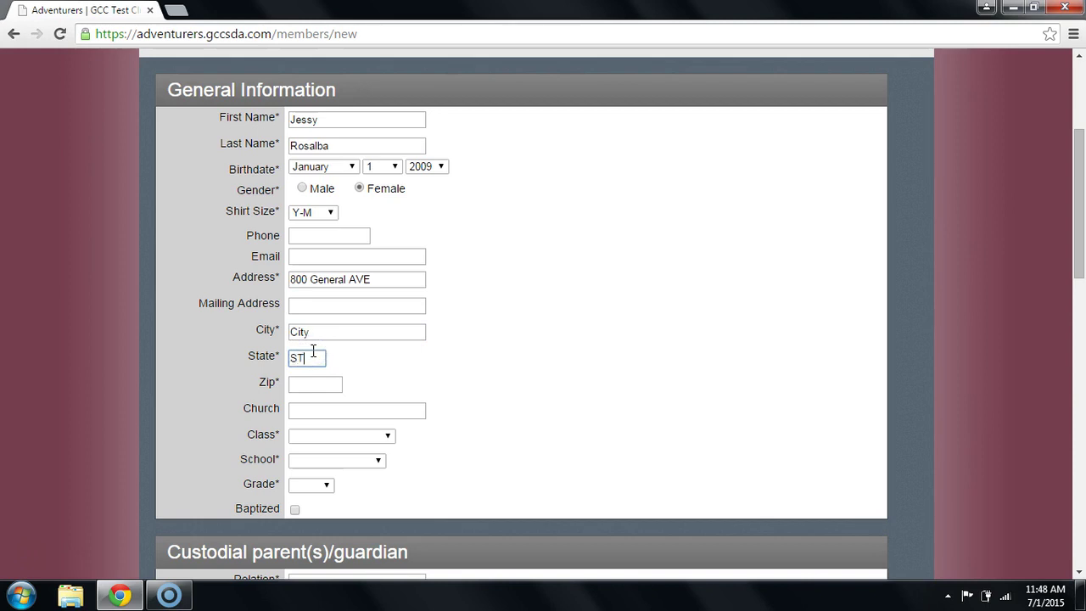
pyautogui.click(321, 378)
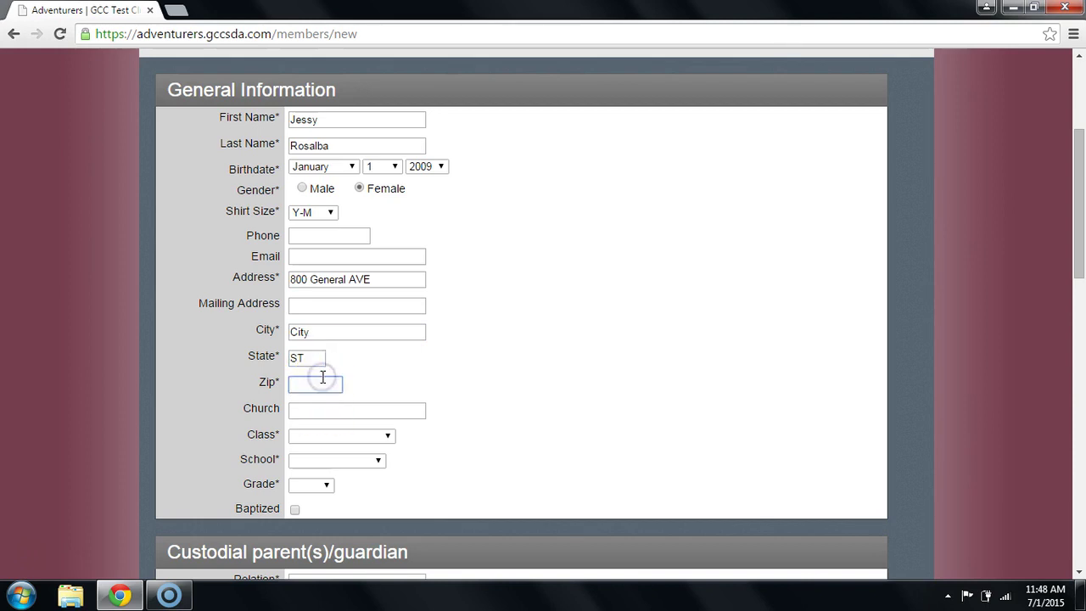
pyautogui.write('89898')
pyautogui.click(376, 435)
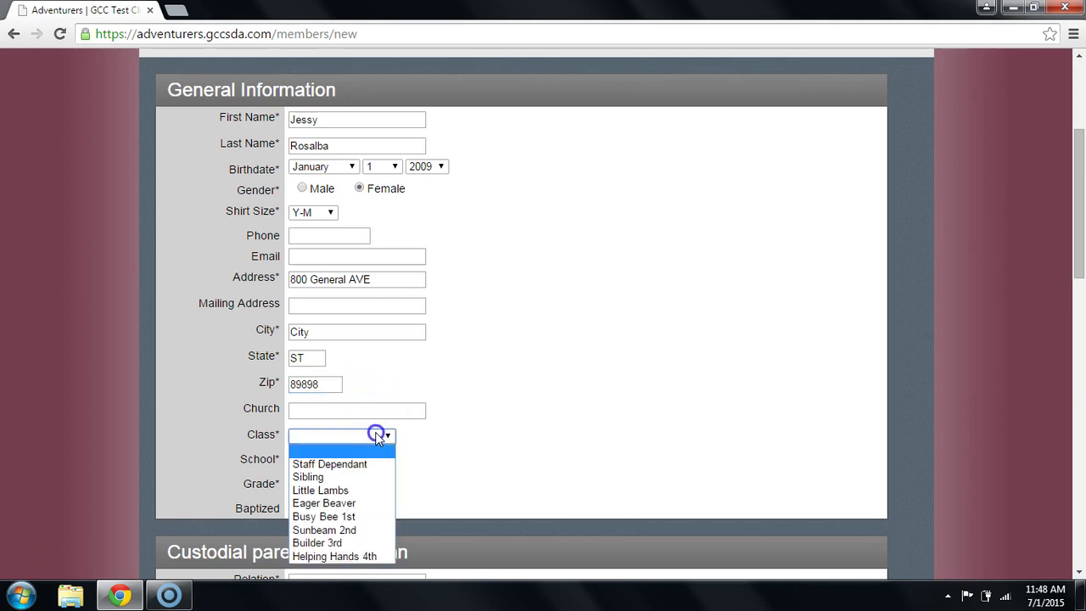
# Set the child's class to Sunbeam 2nd after trying Little Lambs and Busy Bee 1st.
pyautogui.click(364, 491)
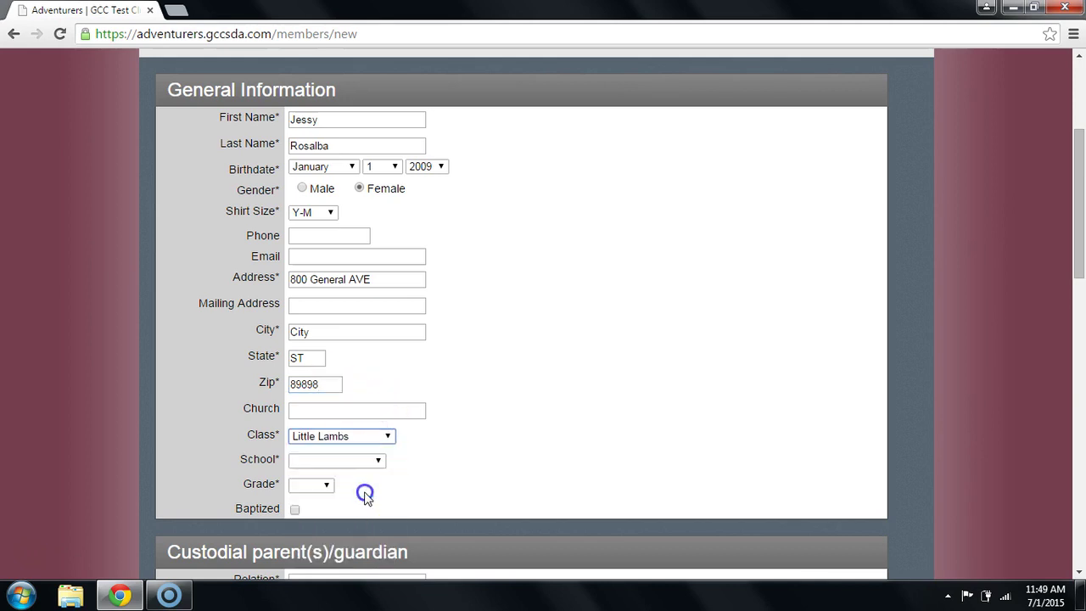
pyautogui.click(347, 465)
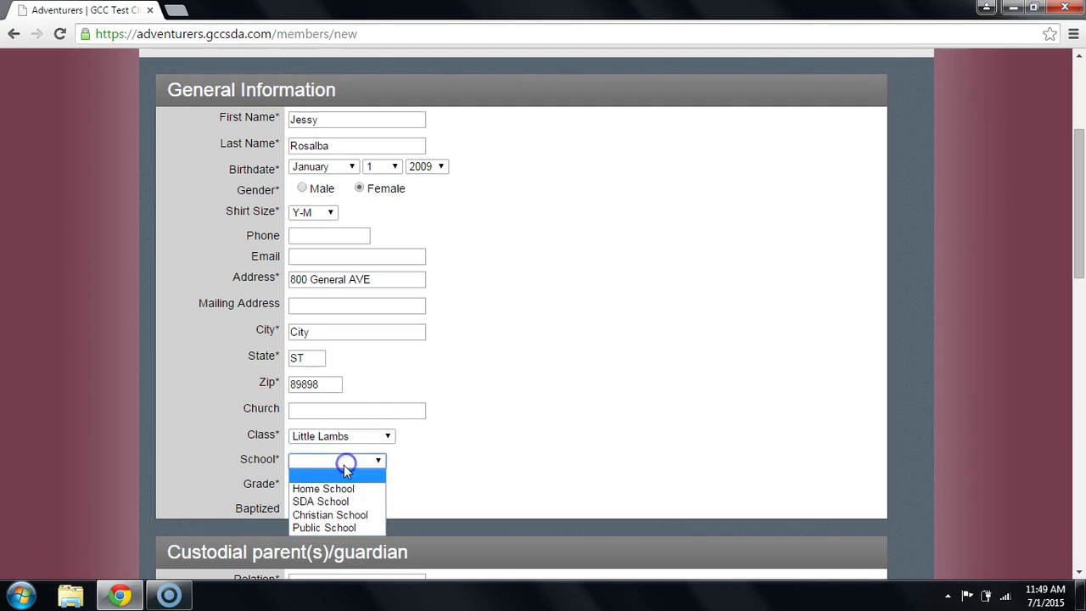
pyautogui.click(344, 461)
pyautogui.click(369, 437)
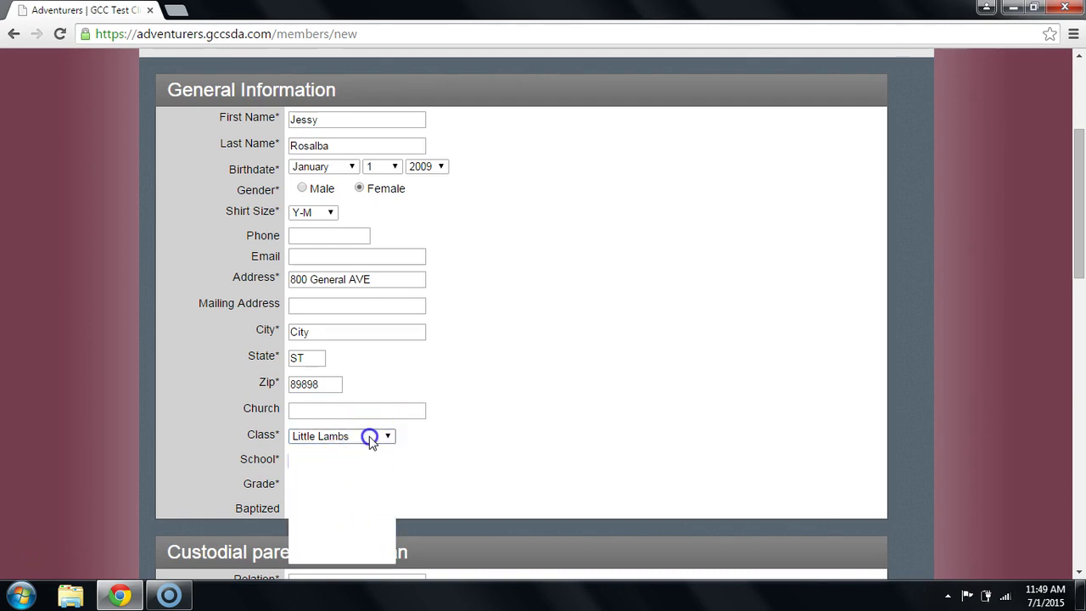
pyautogui.click(364, 514)
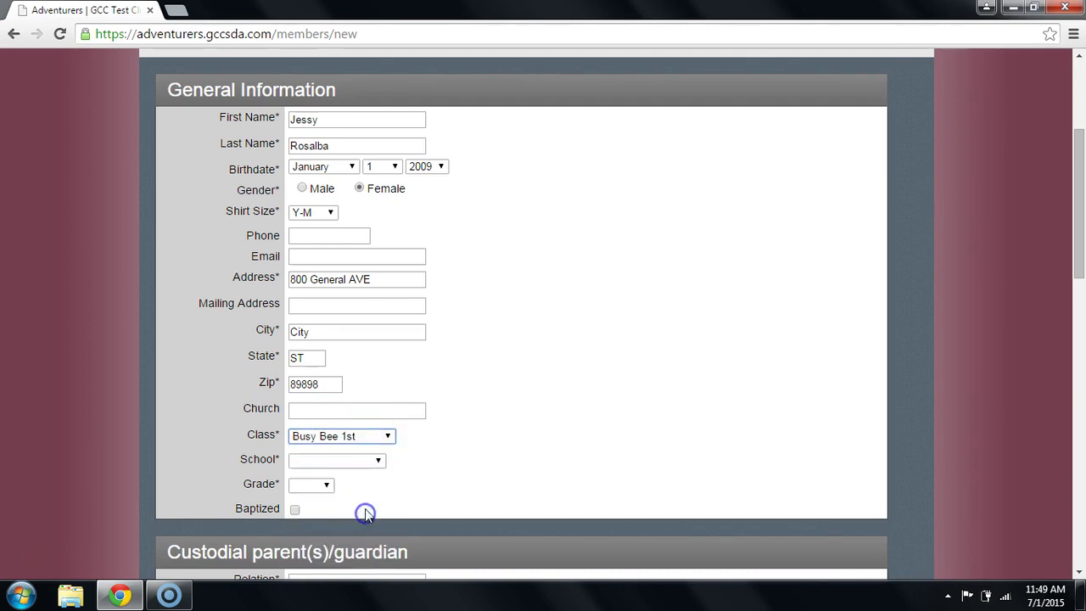
pyautogui.click(386, 457)
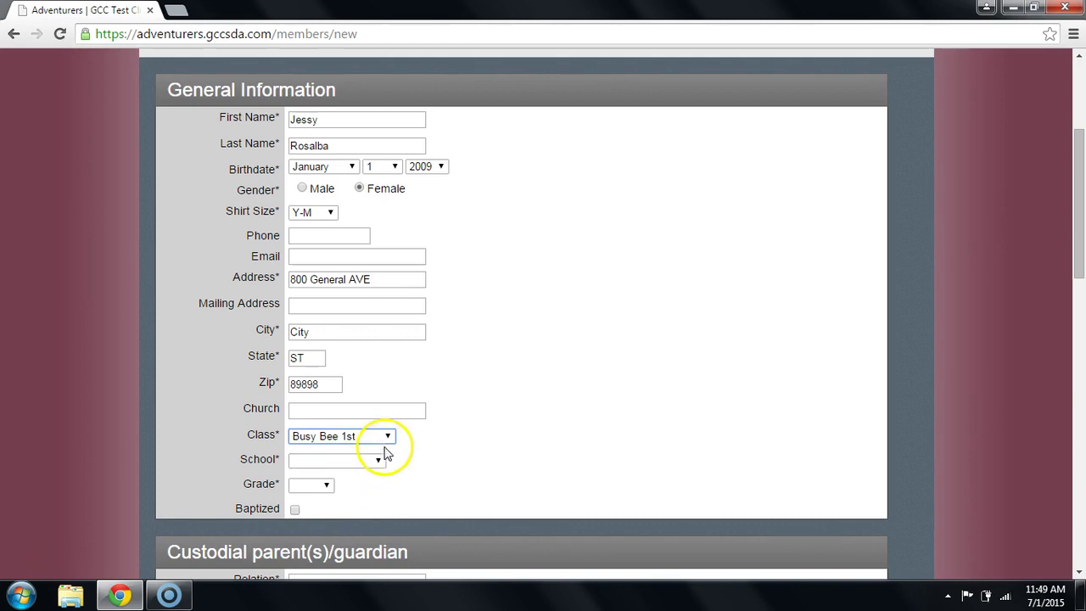
pyautogui.click(382, 438)
pyautogui.click(360, 529)
# Set school type to SDA School, school name Spalding Elementary, and grade 2.
pyautogui.click(362, 459)
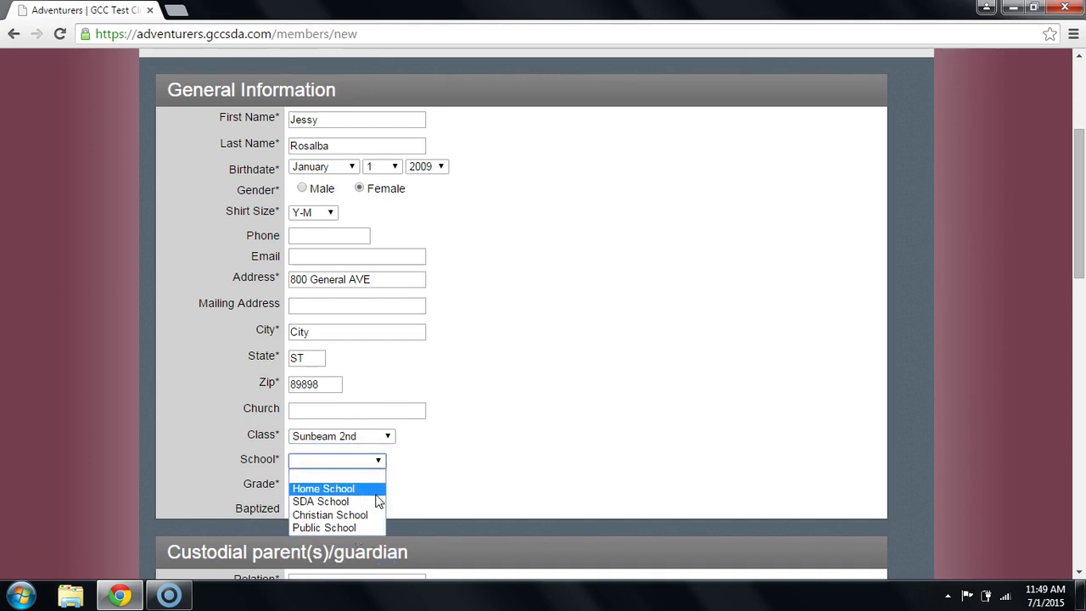
pyautogui.moveTo(378, 501); pyautogui.dragTo(353, 504)
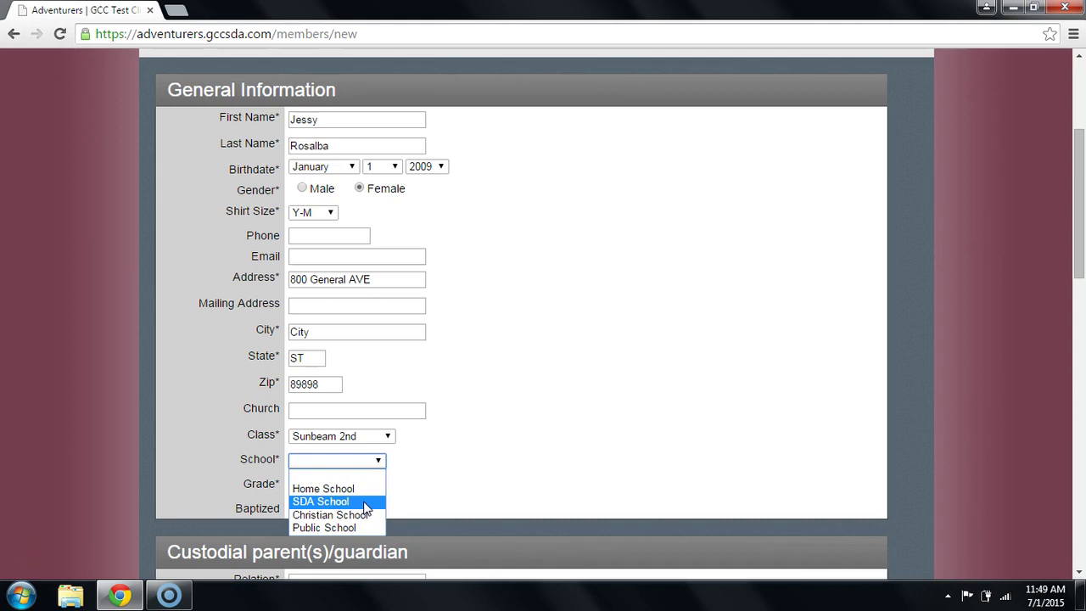
pyautogui.click(365, 503)
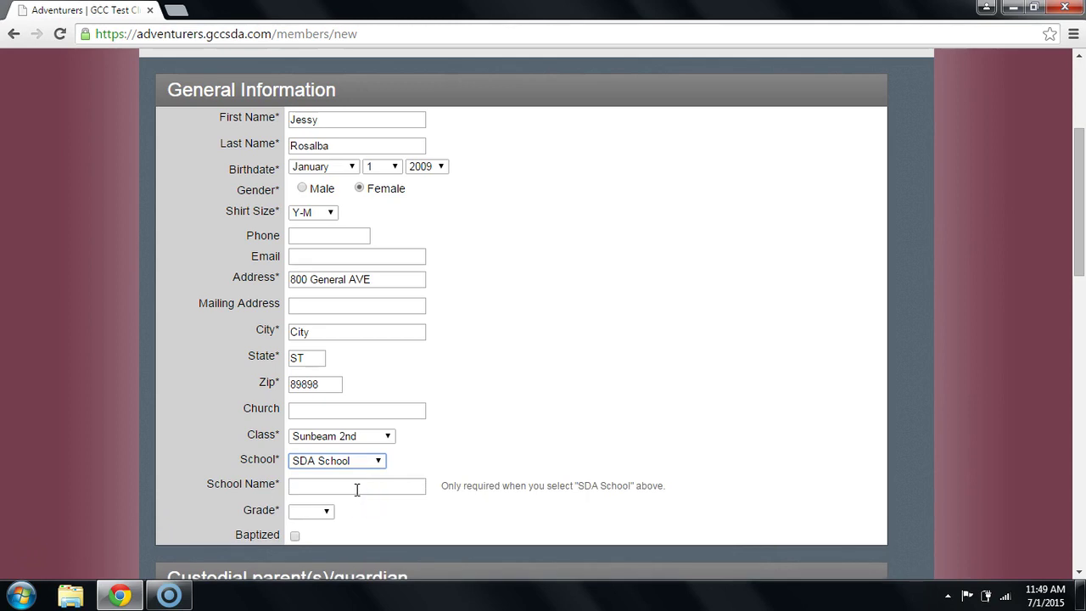
pyautogui.click(363, 482)
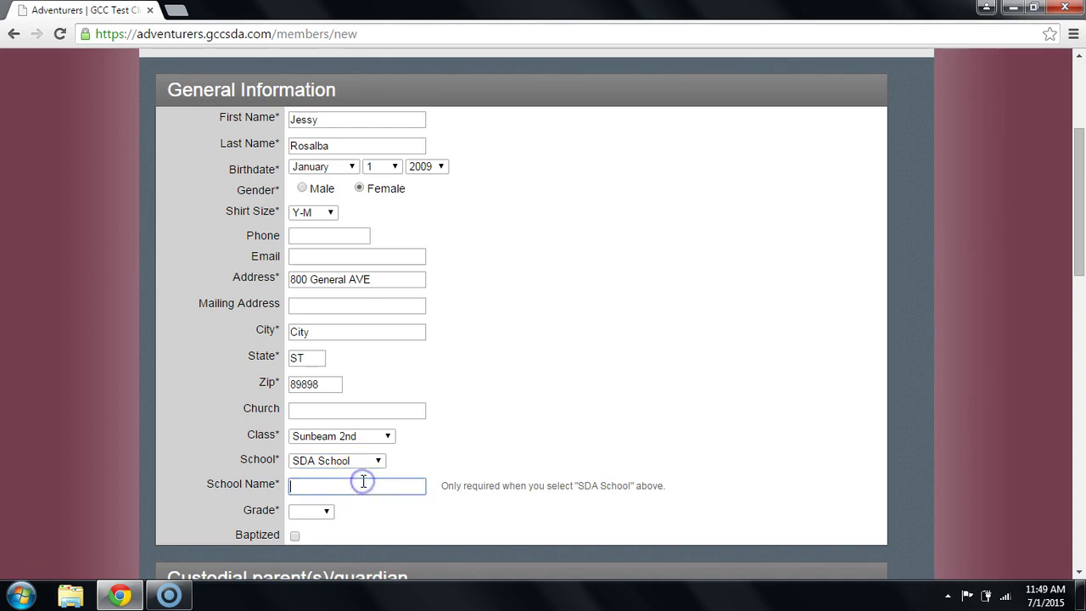
pyautogui.write('Spalding Elementary')
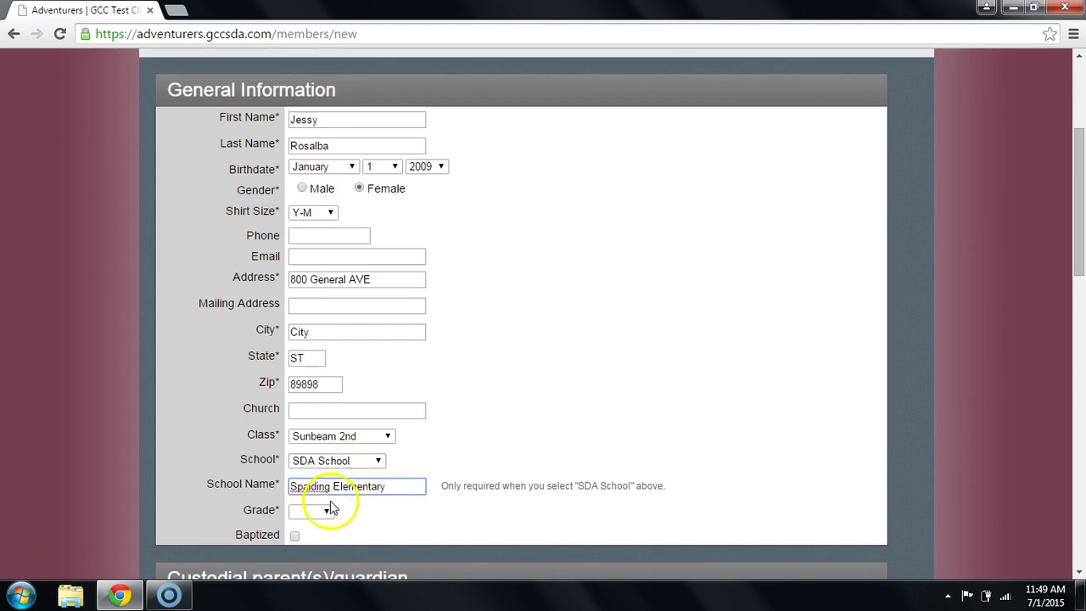
pyautogui.click(326, 512)
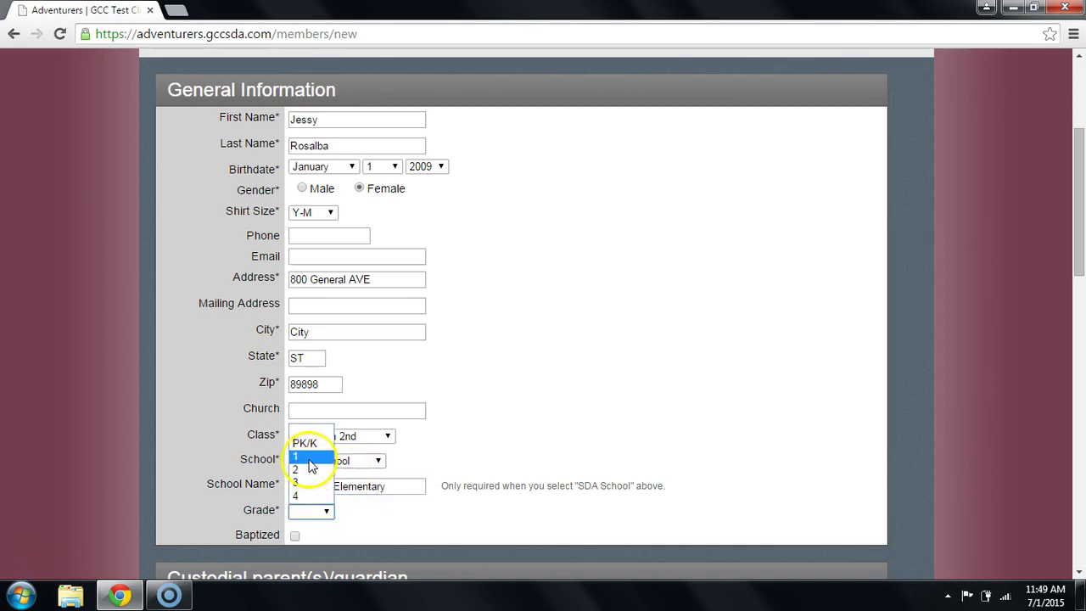
pyautogui.click(312, 470)
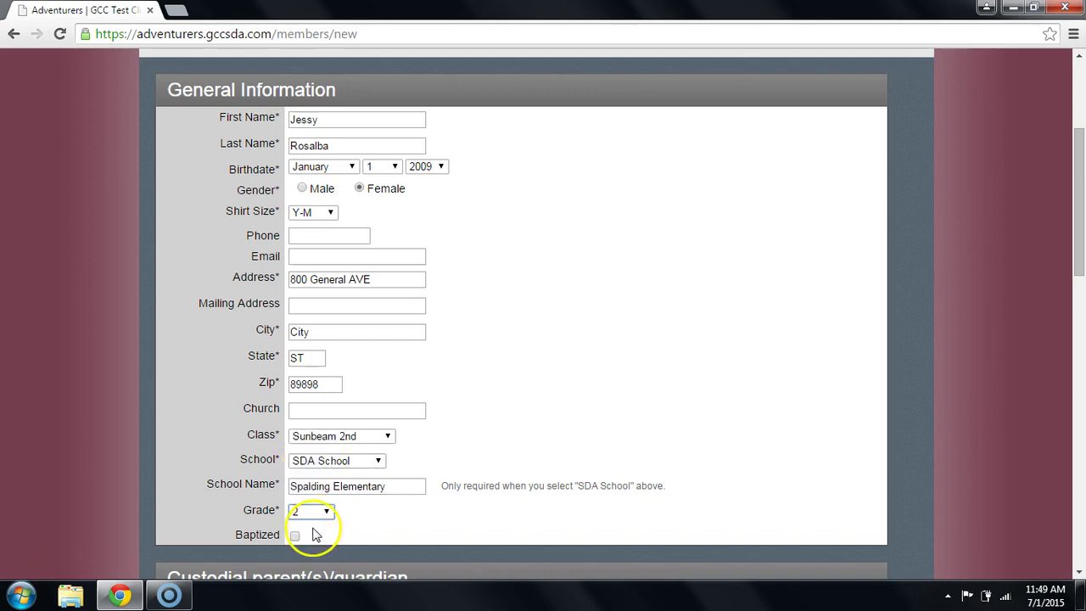
pyautogui.scroll(-1, 416, 527)
# Set the custodial guardian's relation to Mother and enter her first and last name.
pyautogui.scroll(-2, 419, 527)
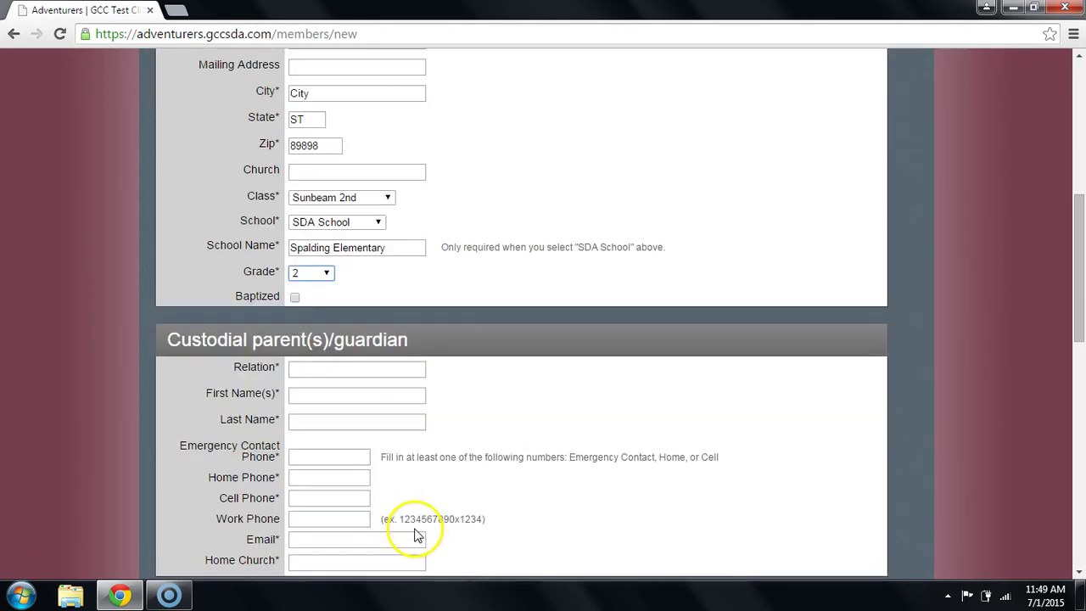
pyautogui.scroll(-1, 416, 528)
pyautogui.click(355, 290)
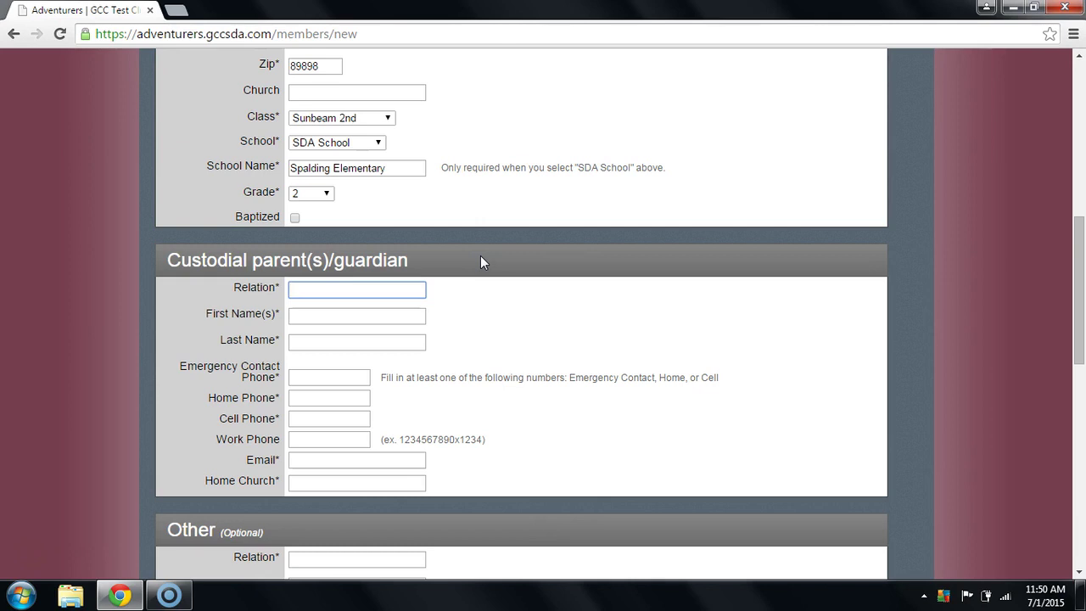
pyautogui.write('Mother')
pyautogui.click(369, 311)
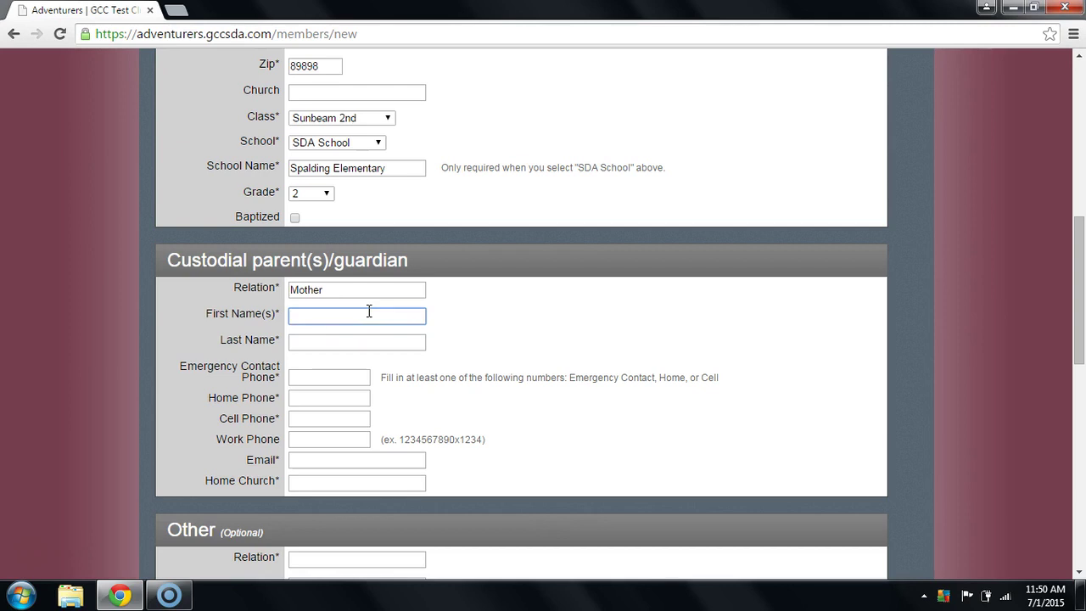
pyautogui.click(371, 340)
# Enter the guardian's emergency phone number and e-mail, and set Home Church to City Church.
pyautogui.click(320, 377)
pyautogui.click(319, 376)
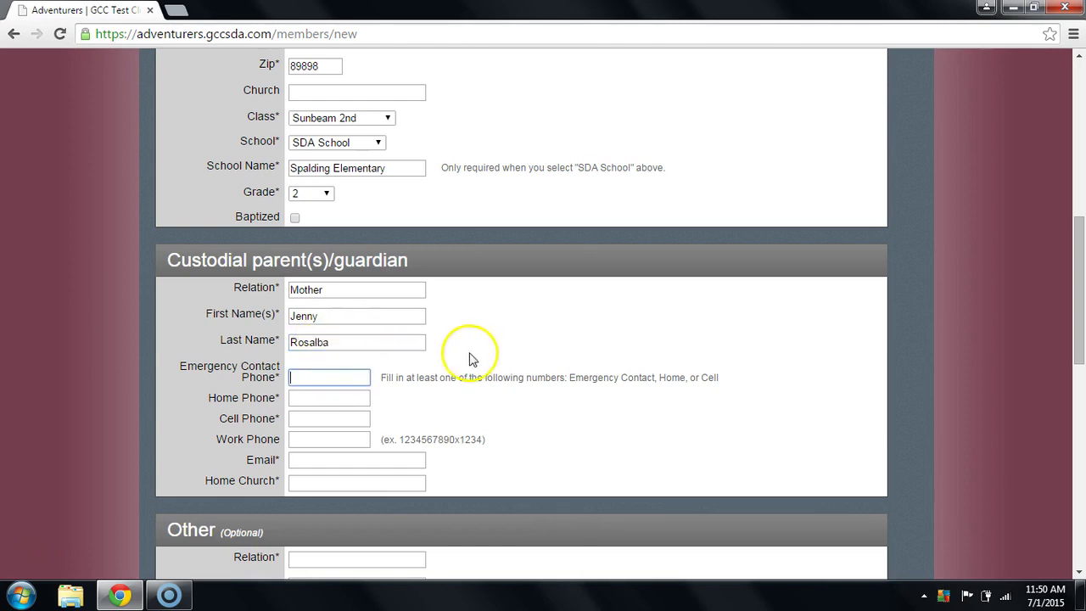
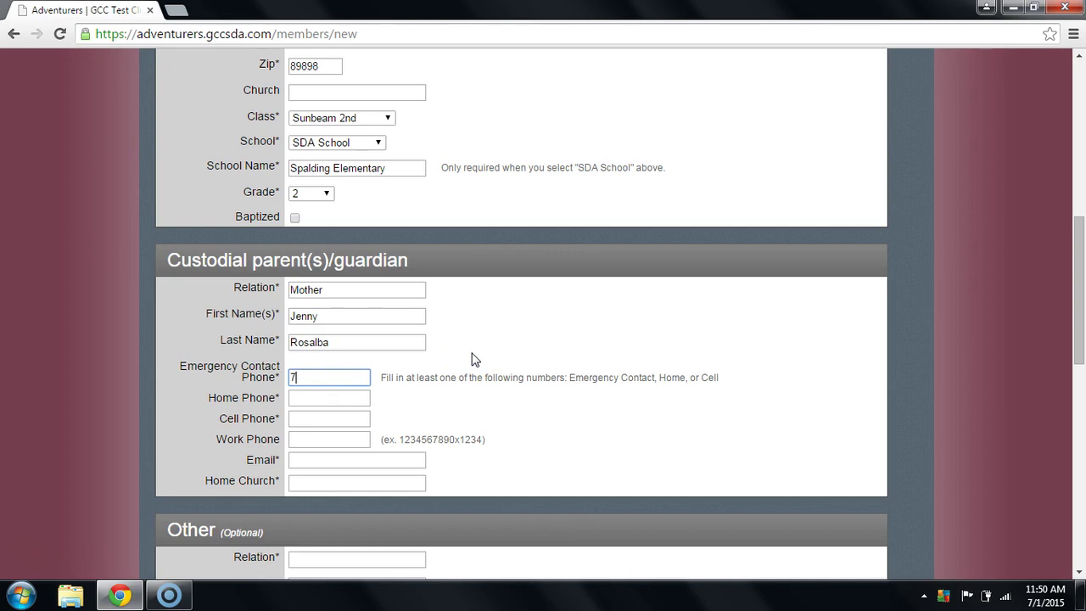
pyautogui.click(318, 459)
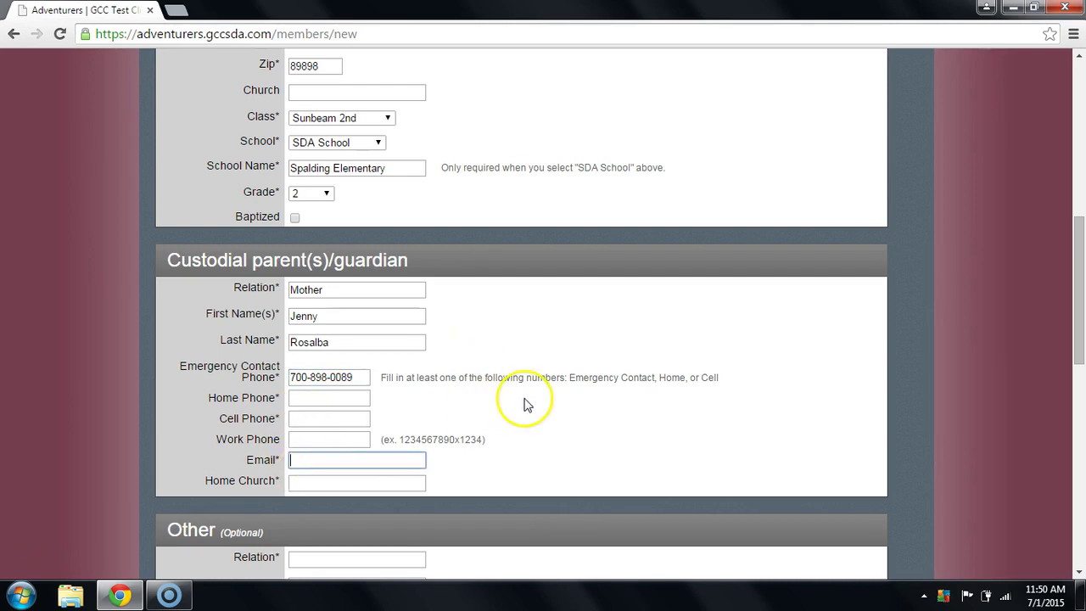
pyautogui.write('email')
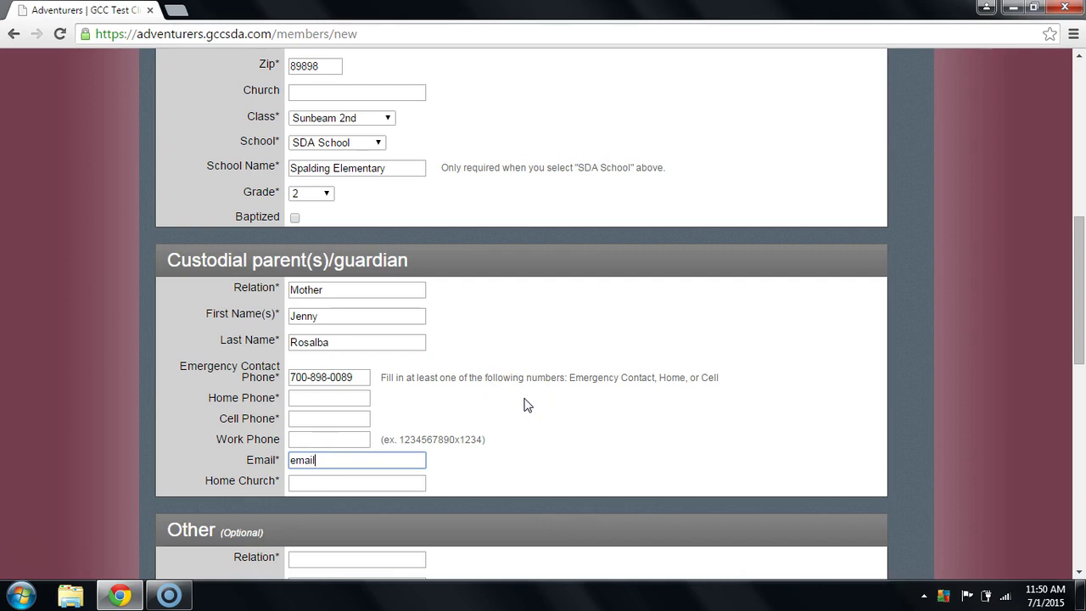
pyautogui.write('@emailprovider.com')
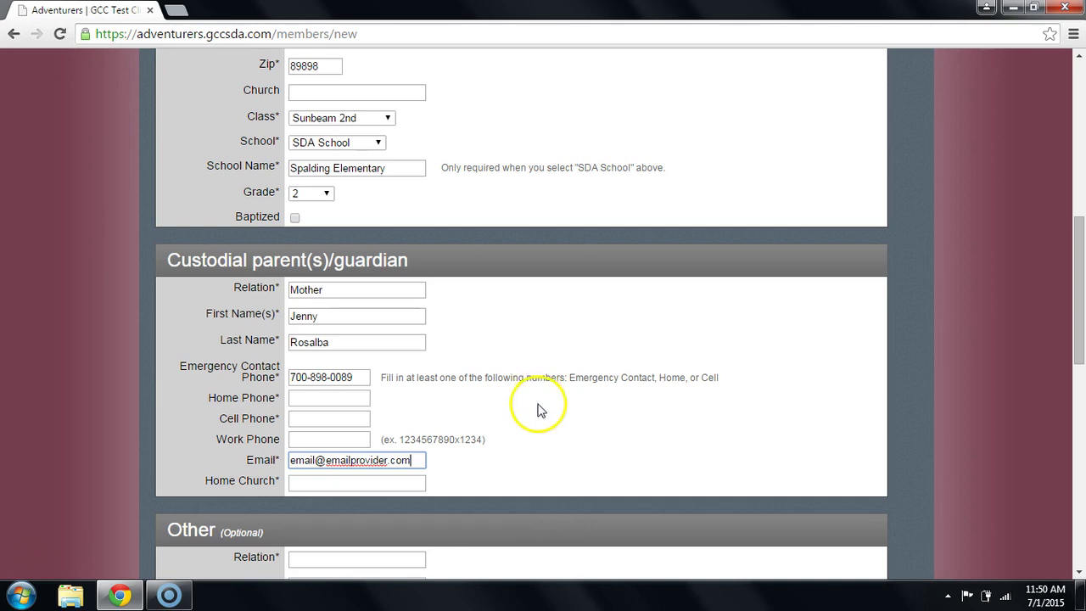
pyautogui.click(410, 481)
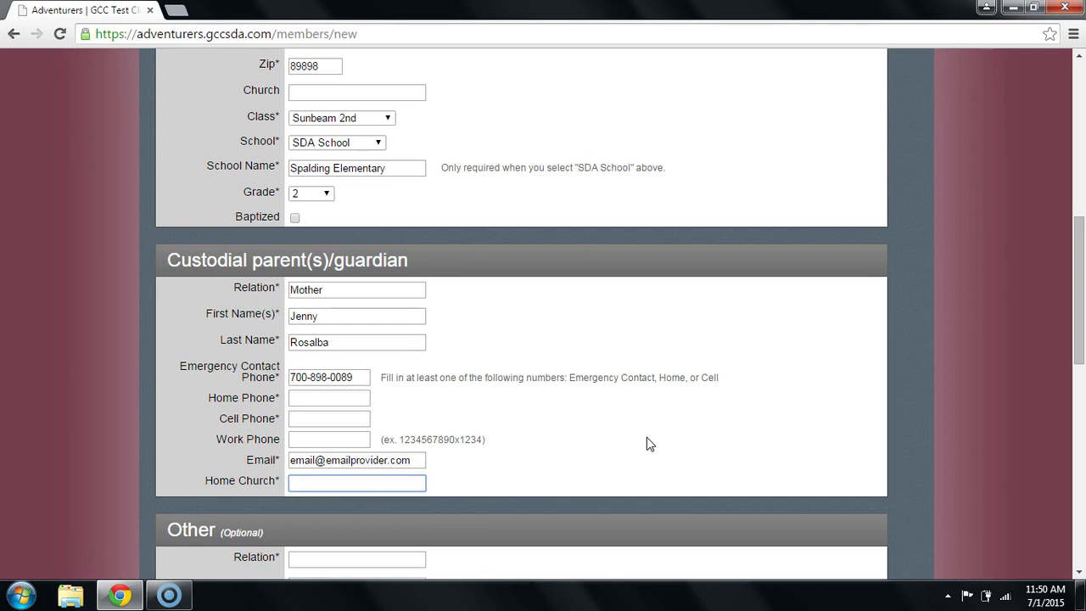
pyautogui.write('City Church')
pyautogui.scroll(-4, 650, 445)
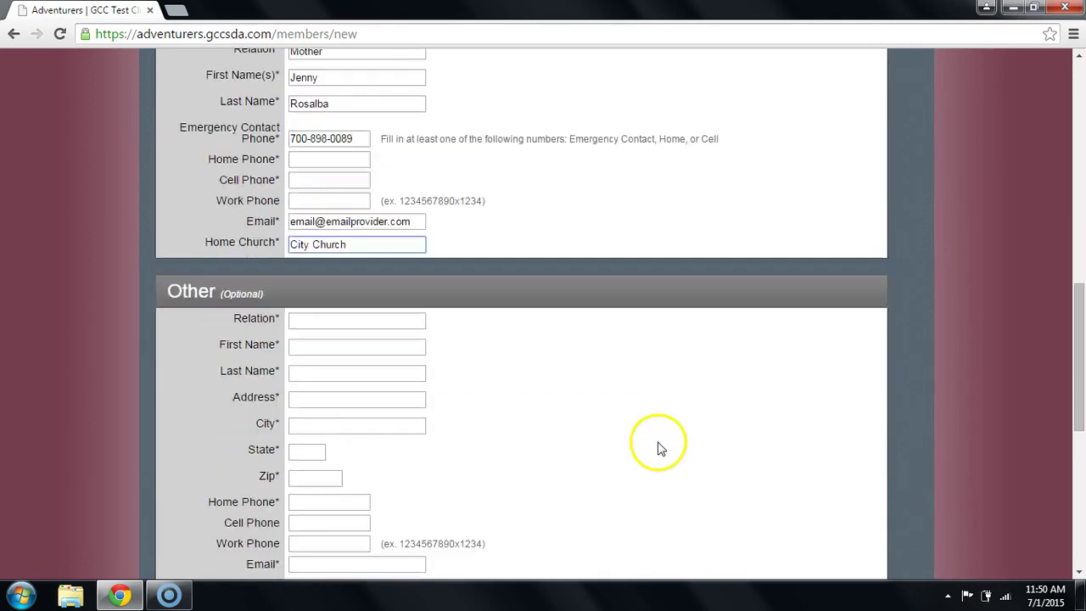
# Save the new child member from the bottom of the form to reach the Editing Family page.
pyautogui.scroll(-2, 662, 446)
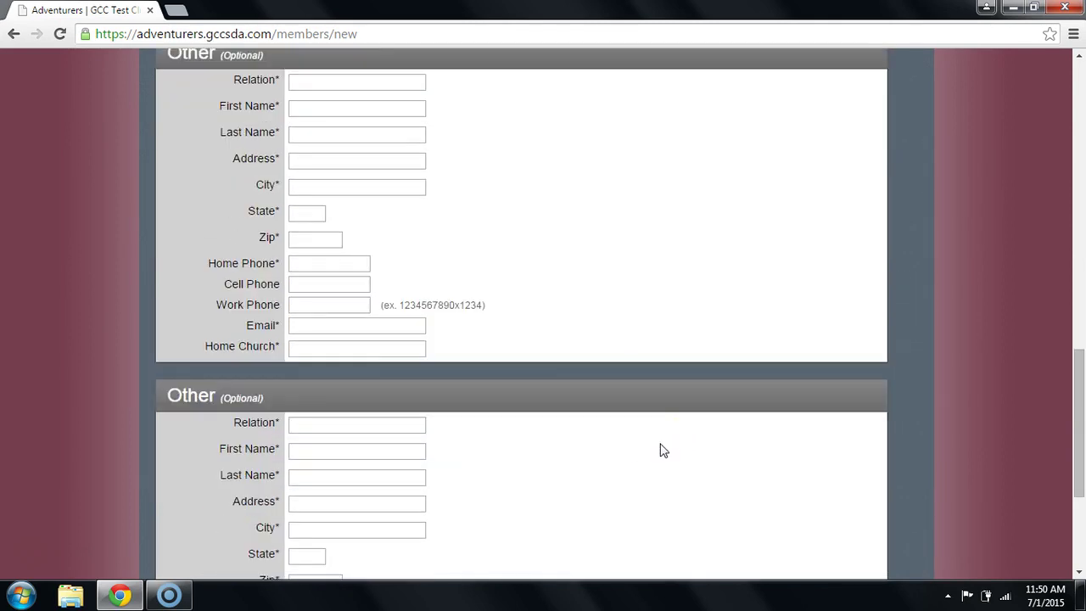
pyautogui.scroll(-2, 662, 446)
pyautogui.scroll(-1, 689, 463)
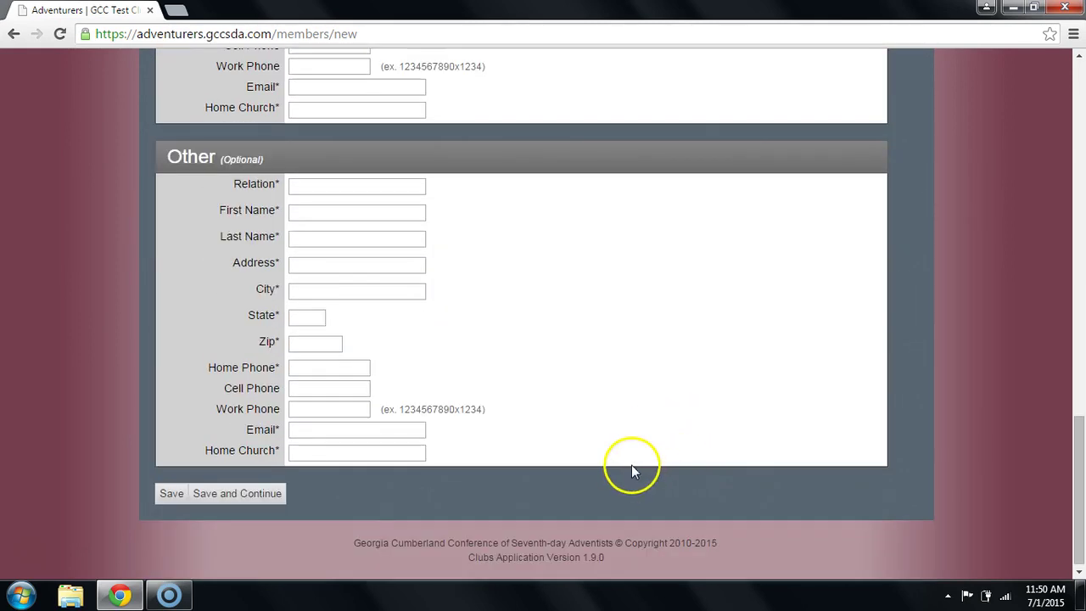
pyautogui.click(159, 495)
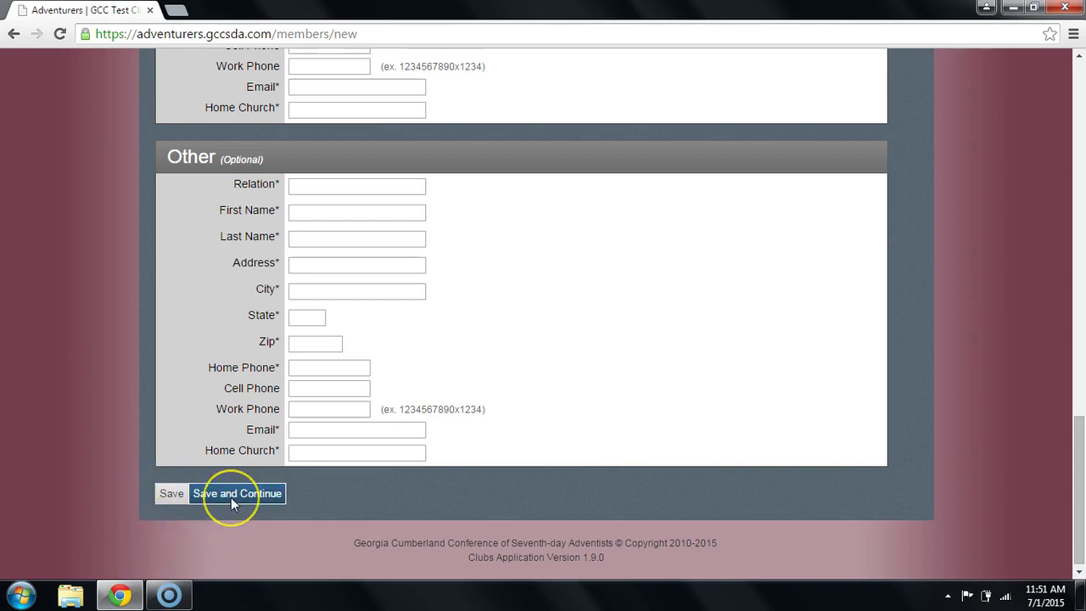
pyautogui.click(171, 497)
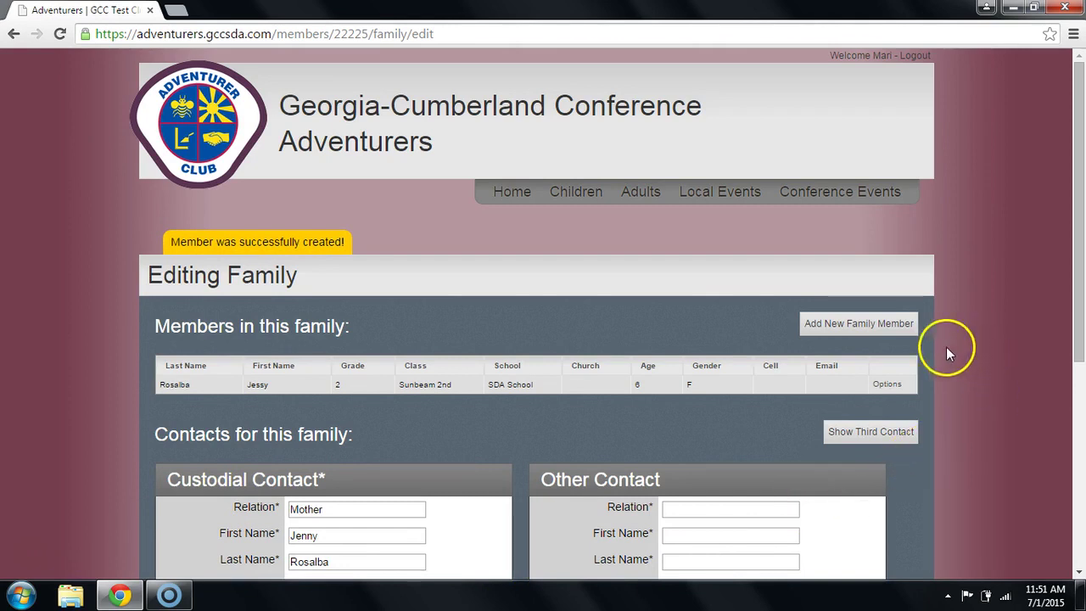
# Return to the GCC Test Club home page and look over its events and help links.
pyautogui.click(509, 202)
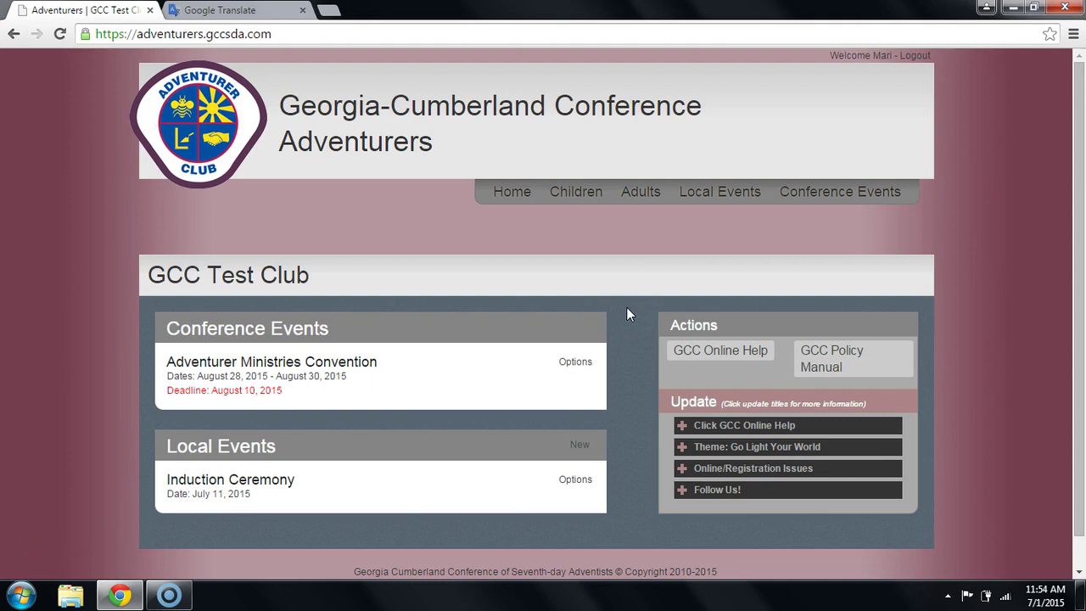
pyautogui.click(645, 351)
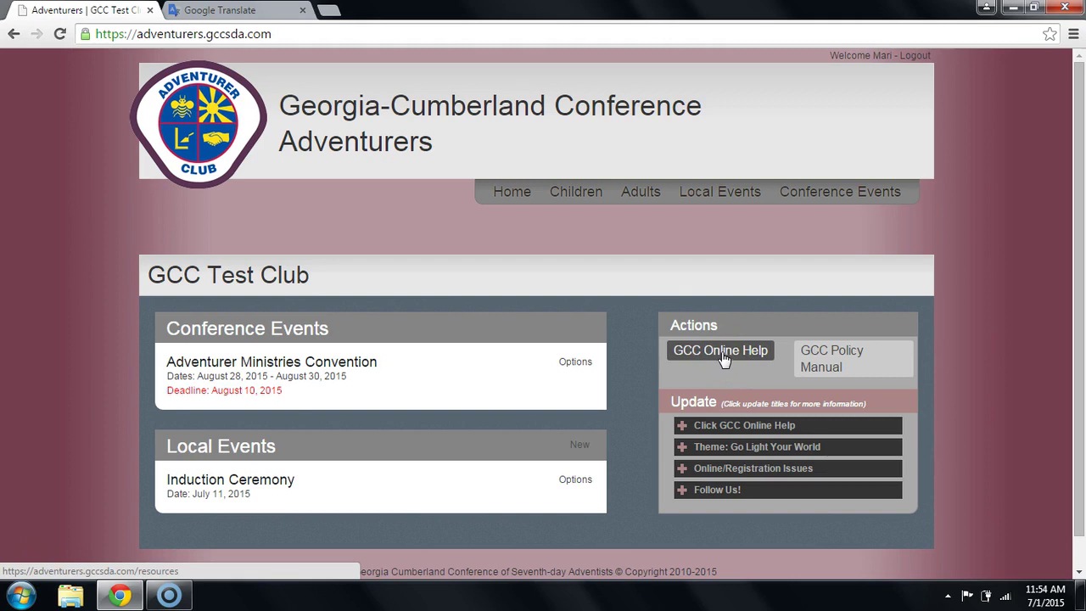
pyautogui.click(719, 356)
pyautogui.click(863, 367)
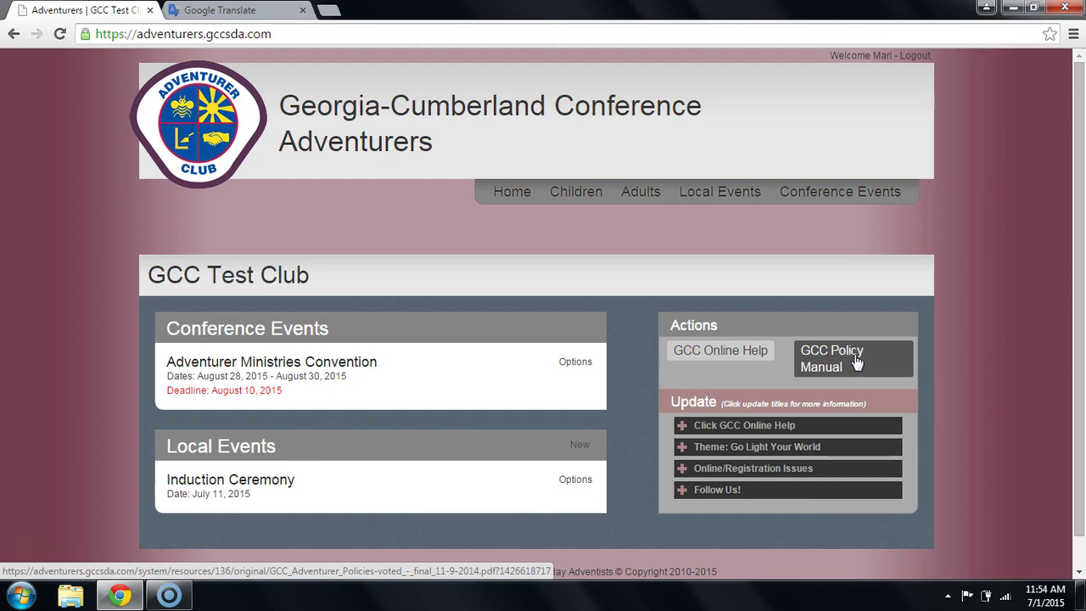
pyautogui.click(850, 355)
pyautogui.click(727, 355)
# Open GCC Online Help and browse its Calendar, Forms, Policies, Investiture and Local Events sections.
pyautogui.click(719, 366)
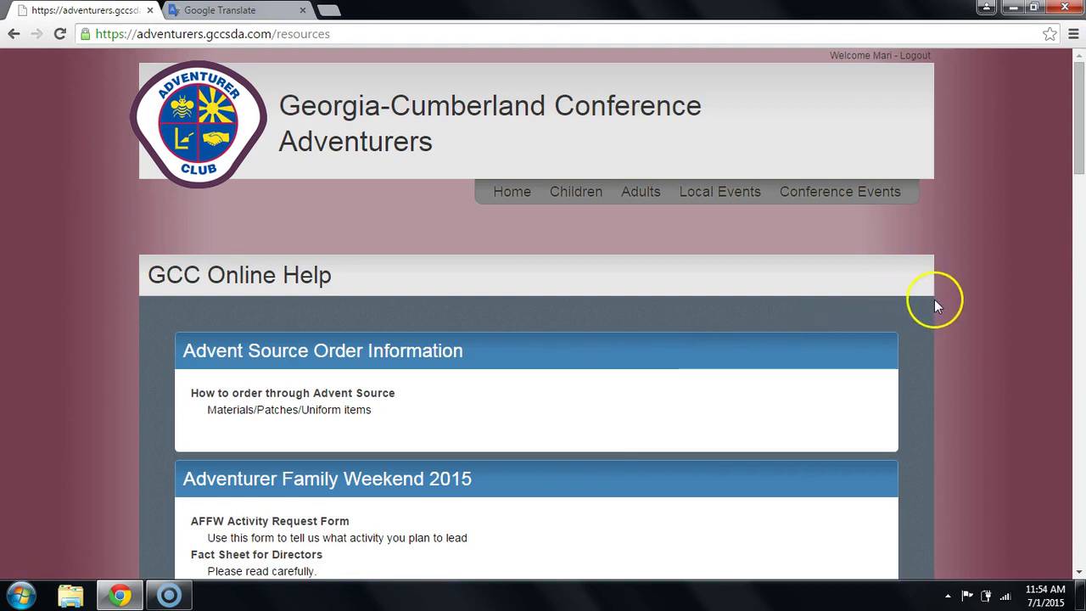
pyautogui.scroll(-1, 936, 310)
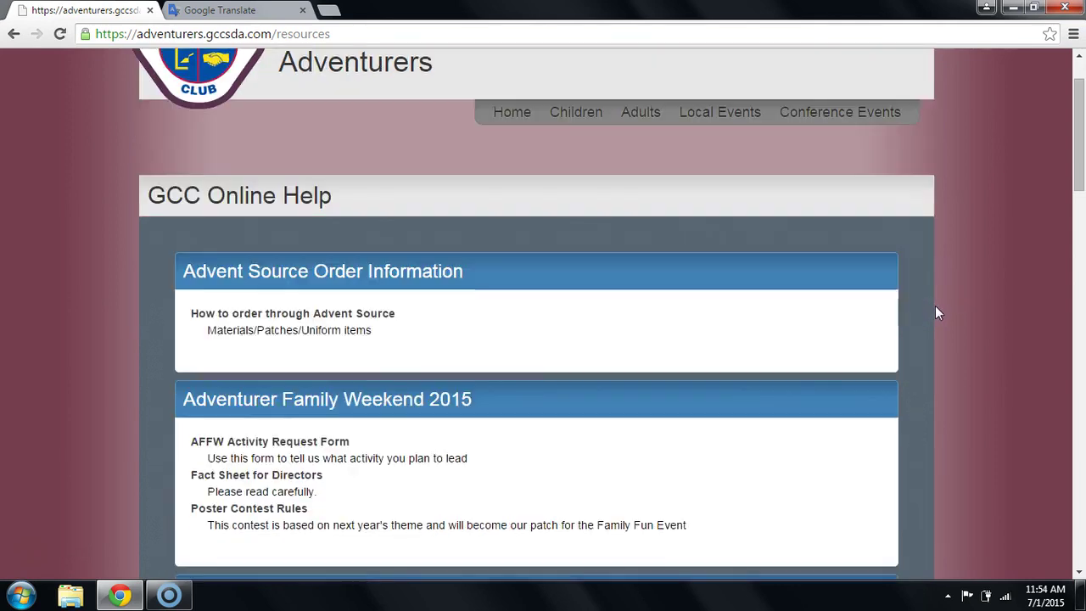
pyautogui.scroll(-1, 939, 313)
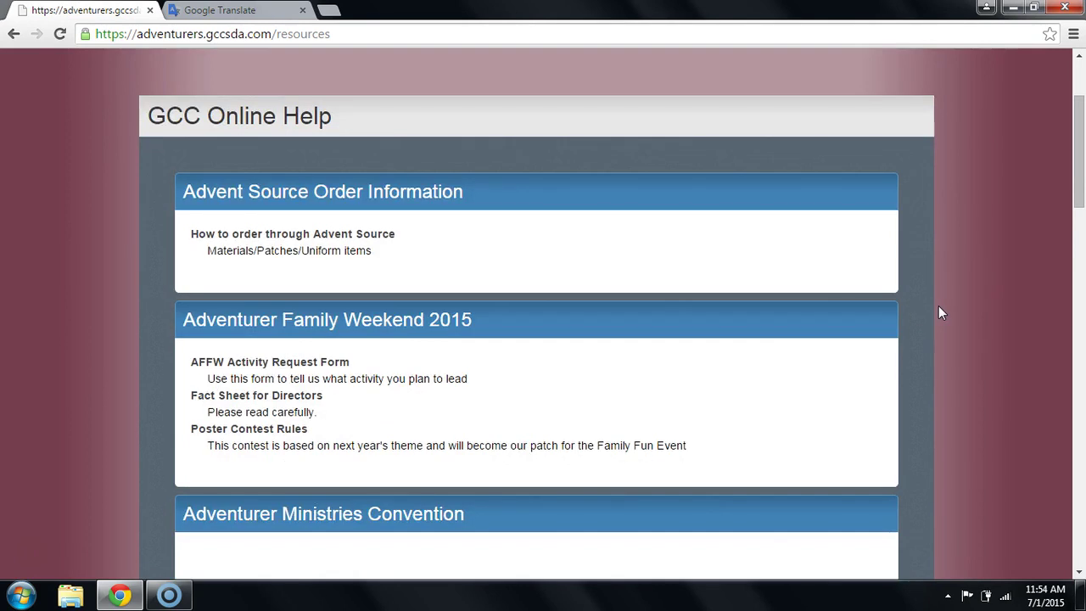
pyautogui.scroll(-1, 940, 314)
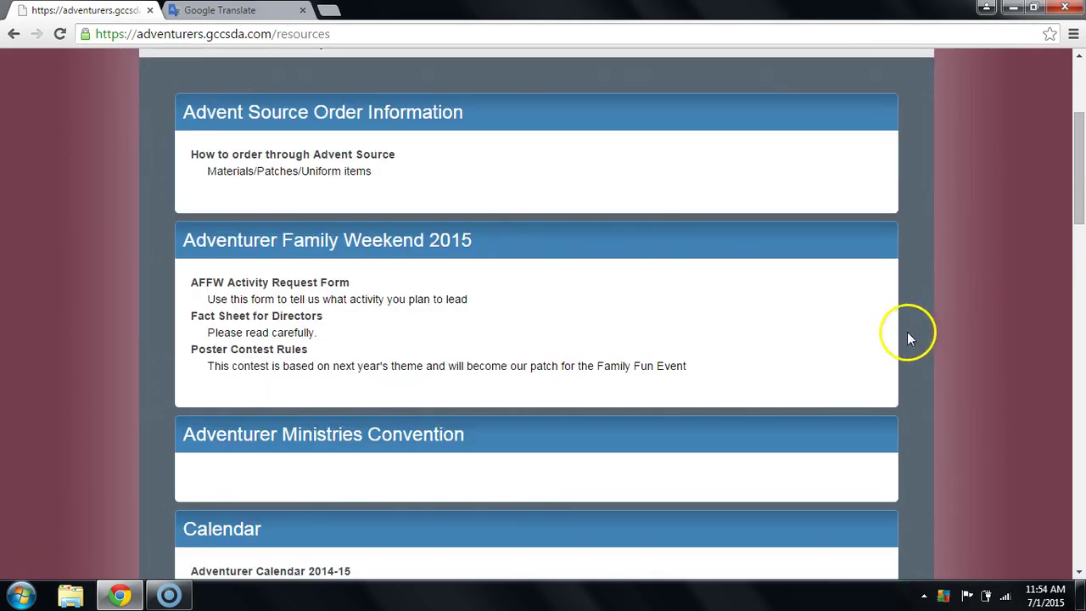
pyautogui.scroll(-1, 627, 190)
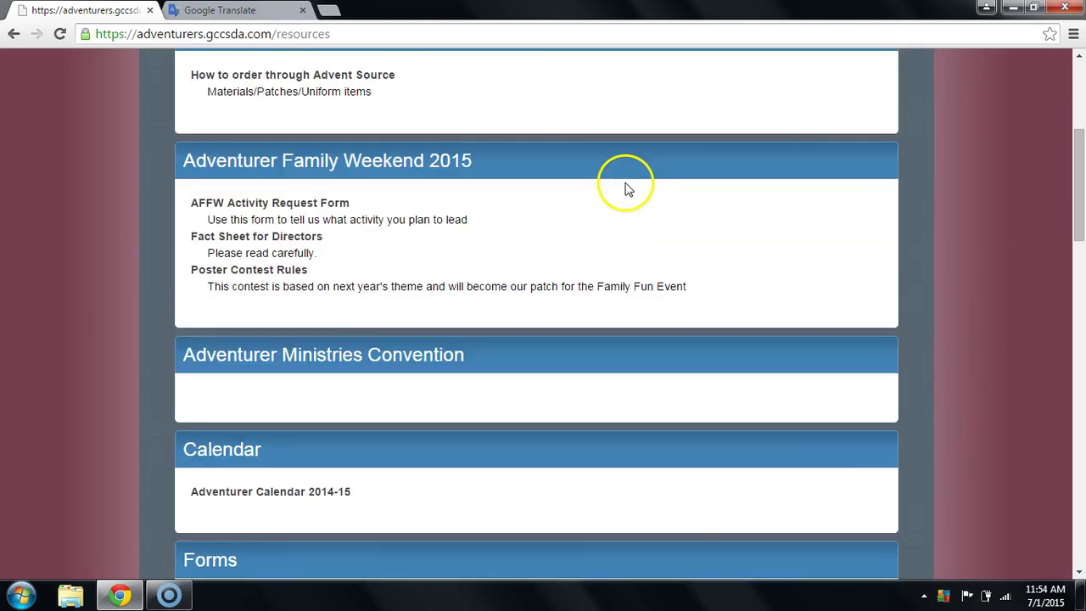
pyautogui.scroll(-1, 633, 190)
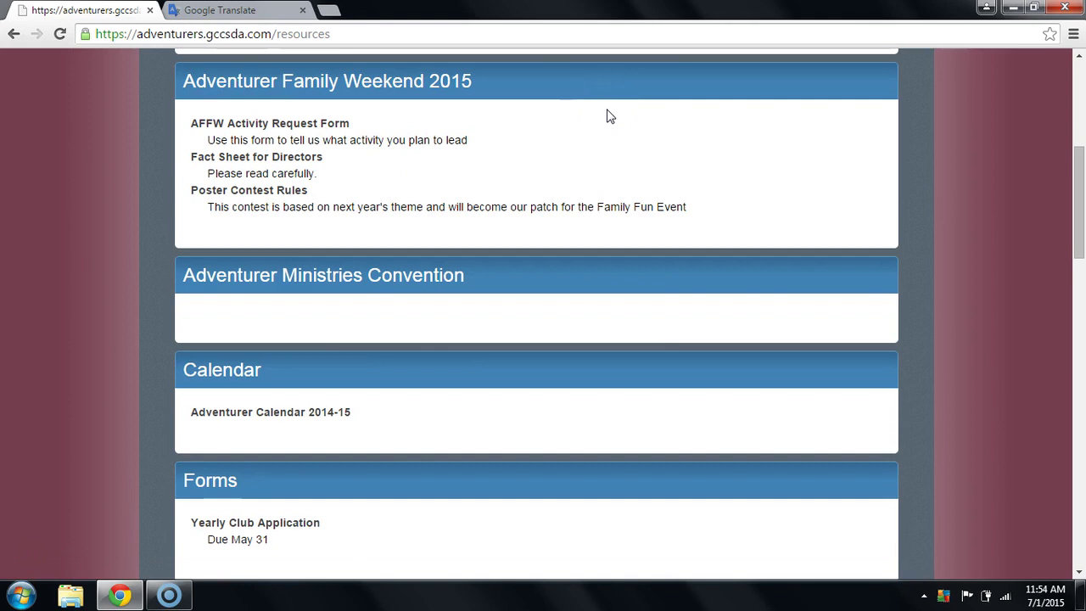
pyautogui.moveTo(654, 252)
pyautogui.mouseDown()
pyautogui.moveTo(681, 320)
pyautogui.moveTo(626, 346)
pyautogui.moveTo(587, 384)
pyautogui.mouseUp()
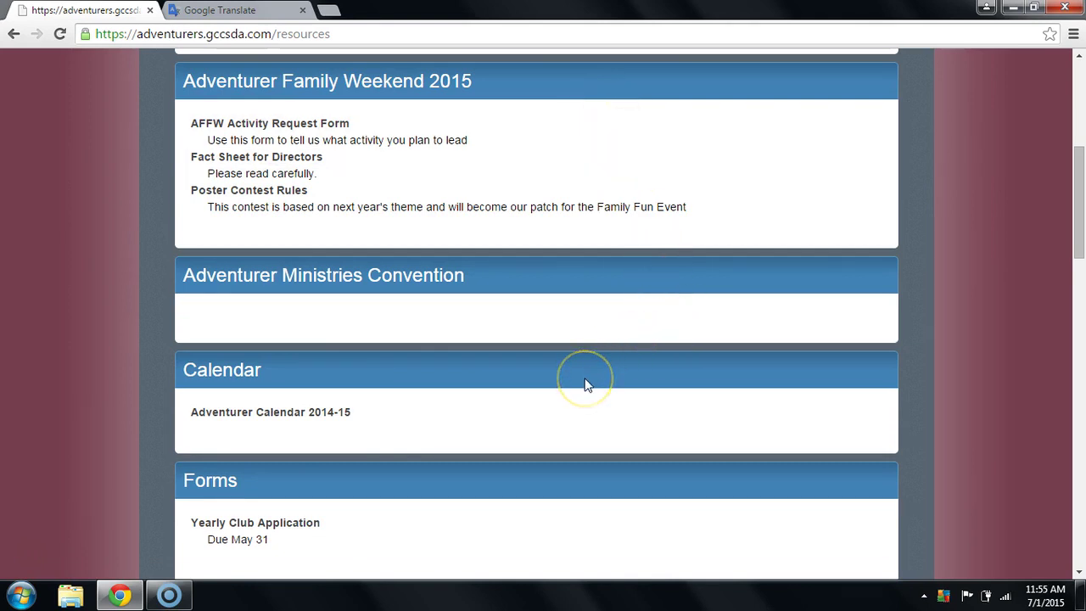
pyautogui.scroll(-2, 586, 384)
pyautogui.scroll(-3, 587, 385)
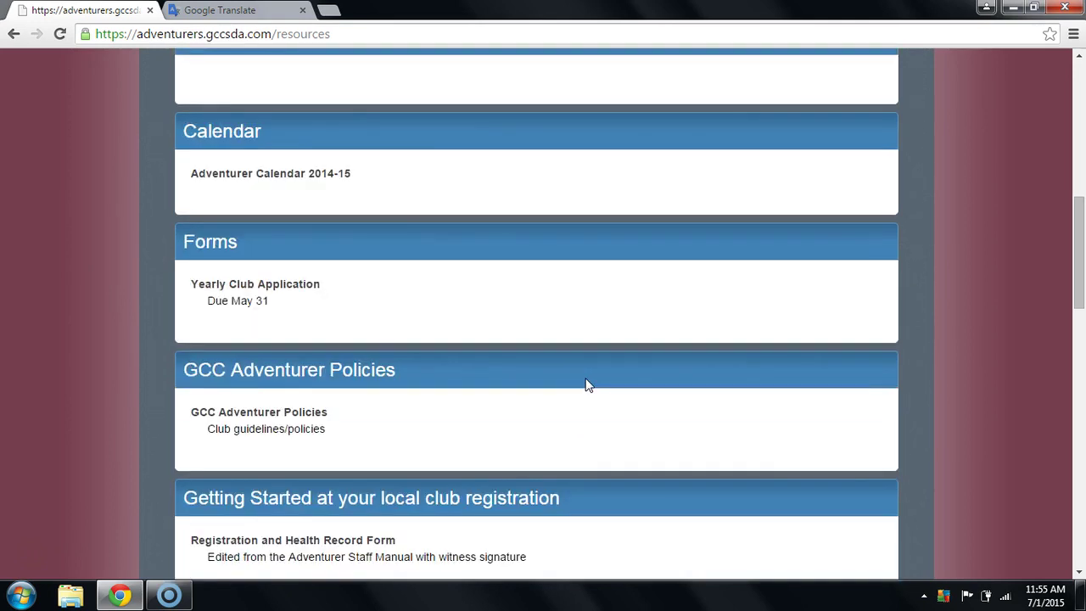
pyautogui.scroll(-3, 592, 386)
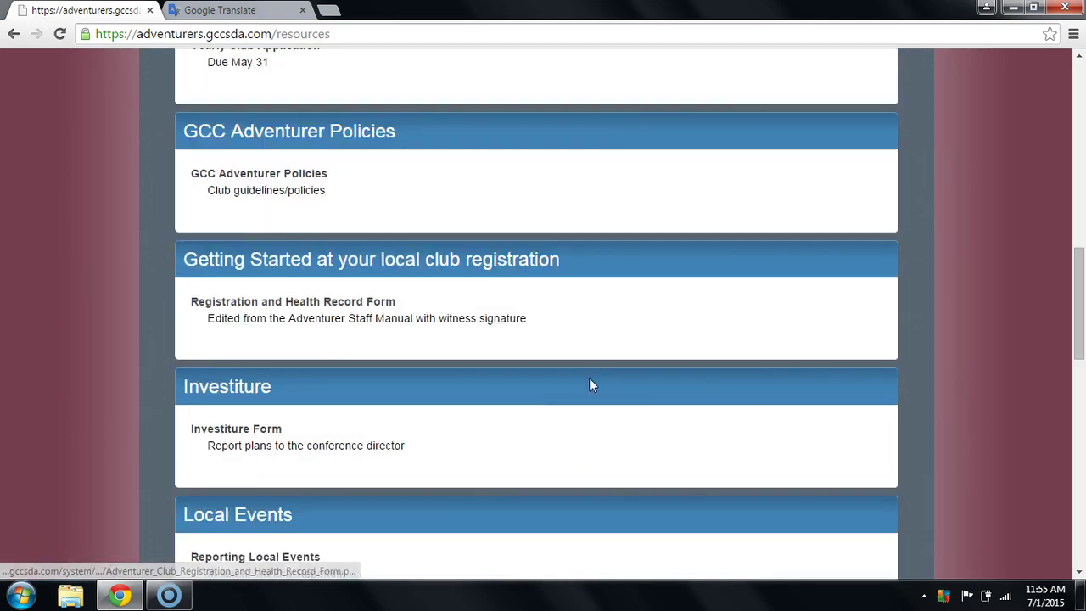